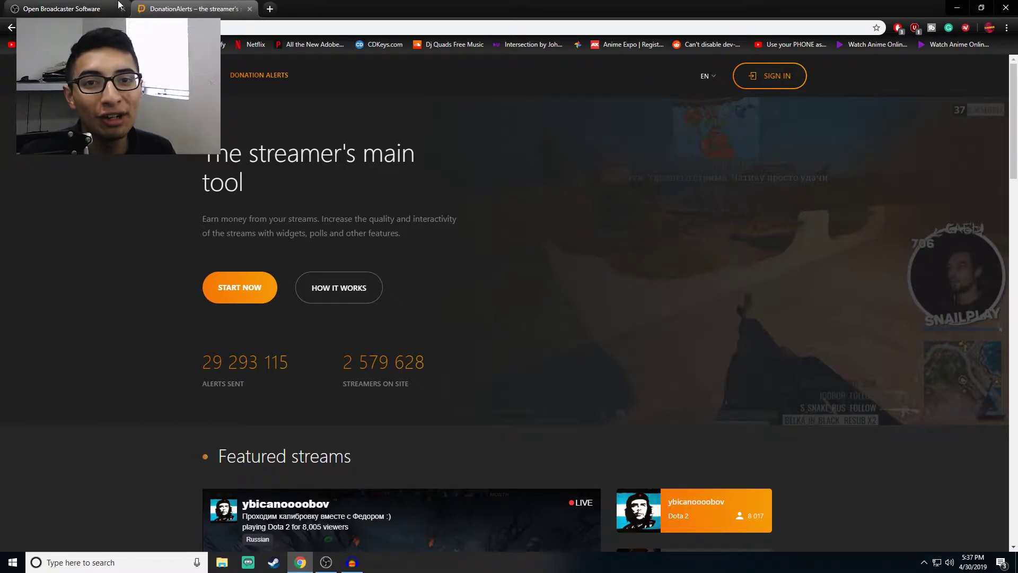
# Step: Sign in to DonationAlerts through YouTube, choosing the channel's brand account
pyautogui.click(109, 5)
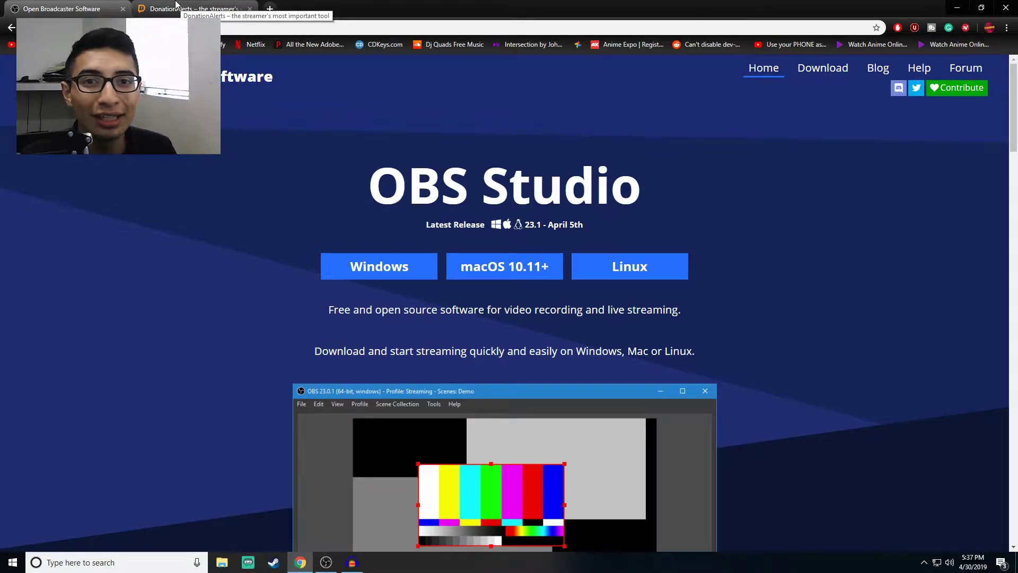
pyautogui.click(175, 5)
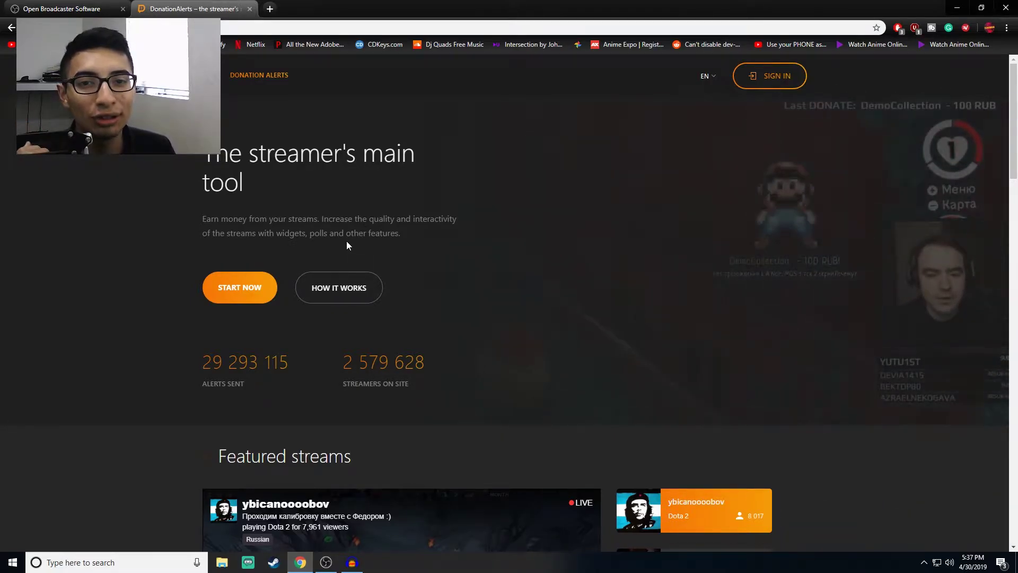
pyautogui.click(765, 80)
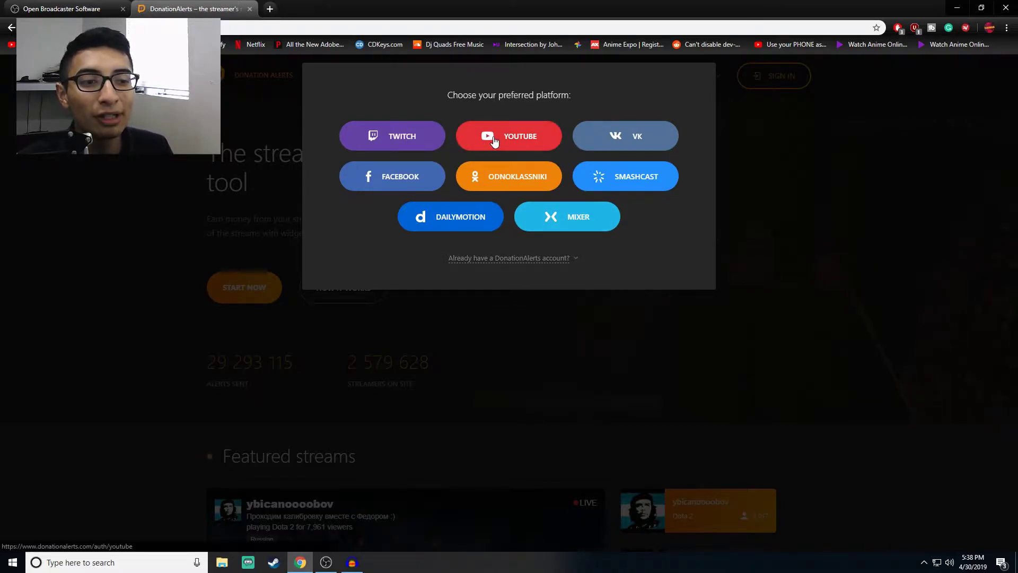
pyautogui.click(490, 137)
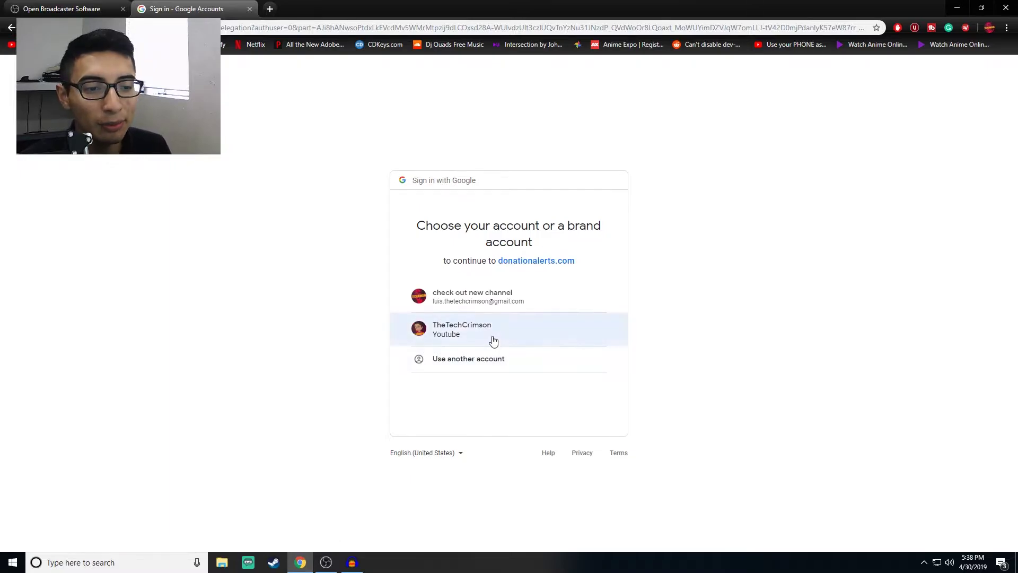
pyautogui.click(493, 340)
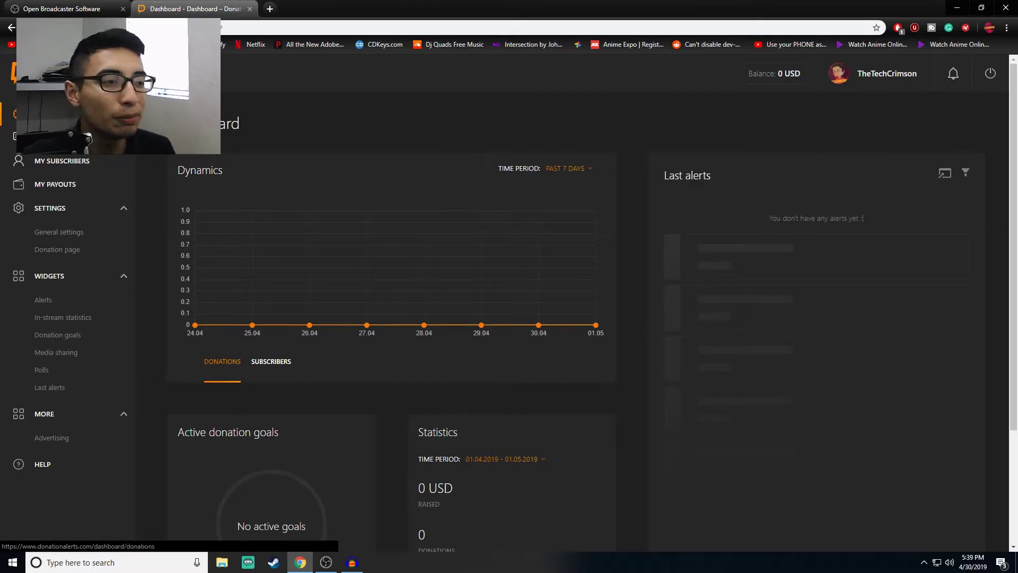
# Step: Look through the donations, subscribers and payouts pages of the DonationAlerts dashboard
pyautogui.click(74, 137)
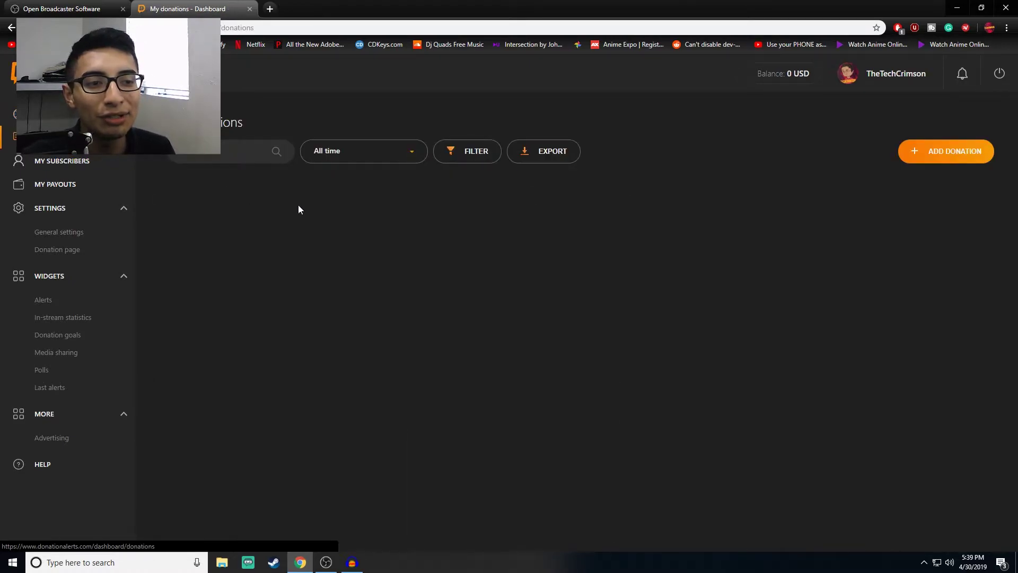
pyautogui.click(69, 161)
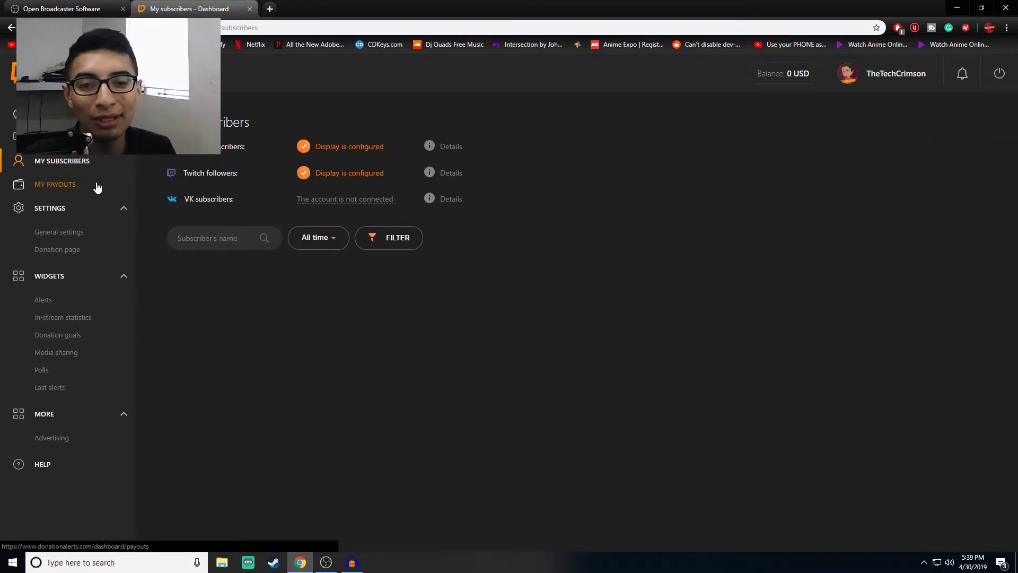
pyautogui.click(61, 184)
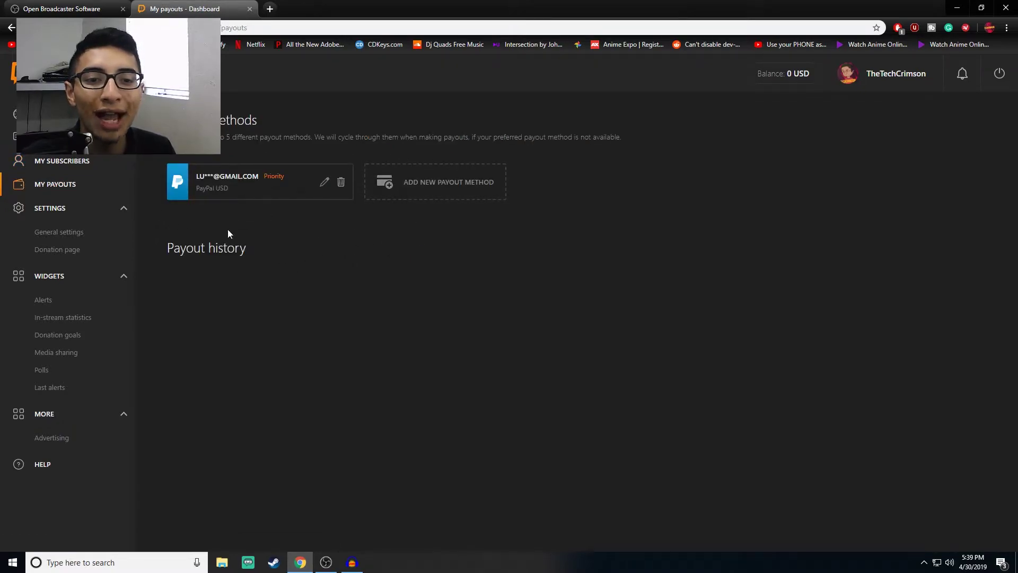
# Step: Examine the billing systems offered for a new payout method, and close the payout form without saving
pyautogui.click(446, 191)
pyautogui.click(469, 142)
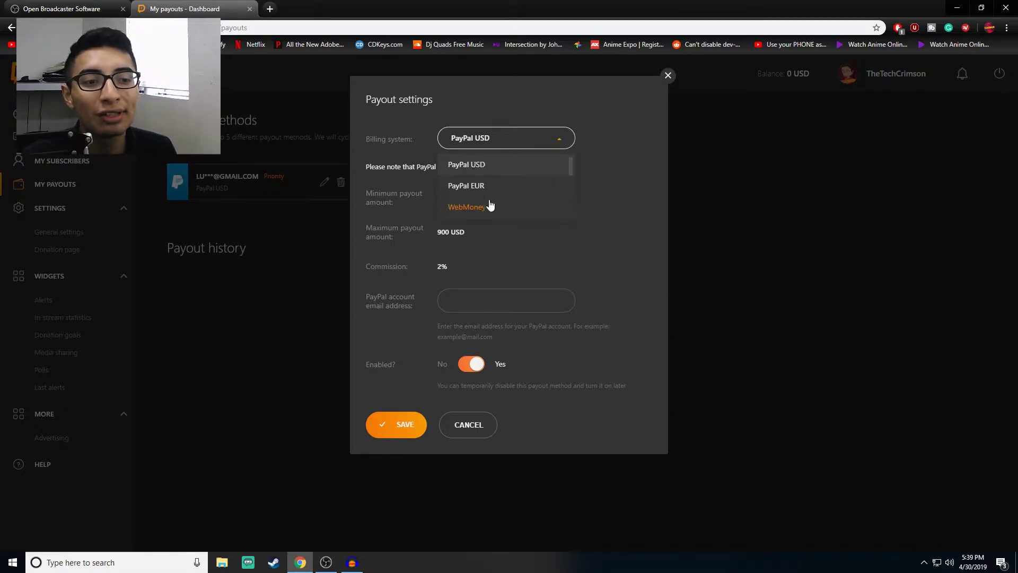
pyautogui.scroll(-1, 490, 196)
pyautogui.scroll(-1, 504, 191)
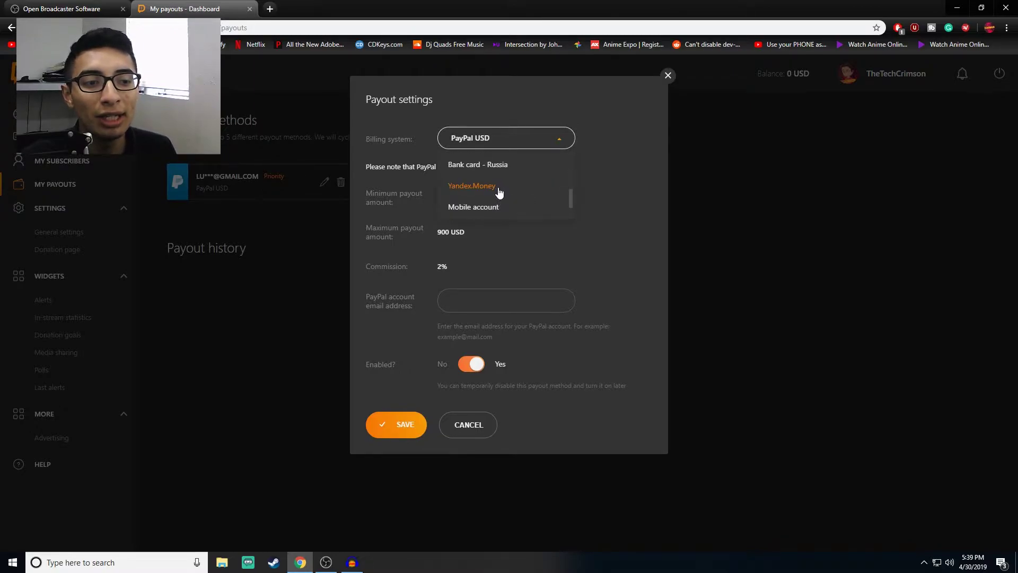
pyautogui.scroll(-1, 520, 212)
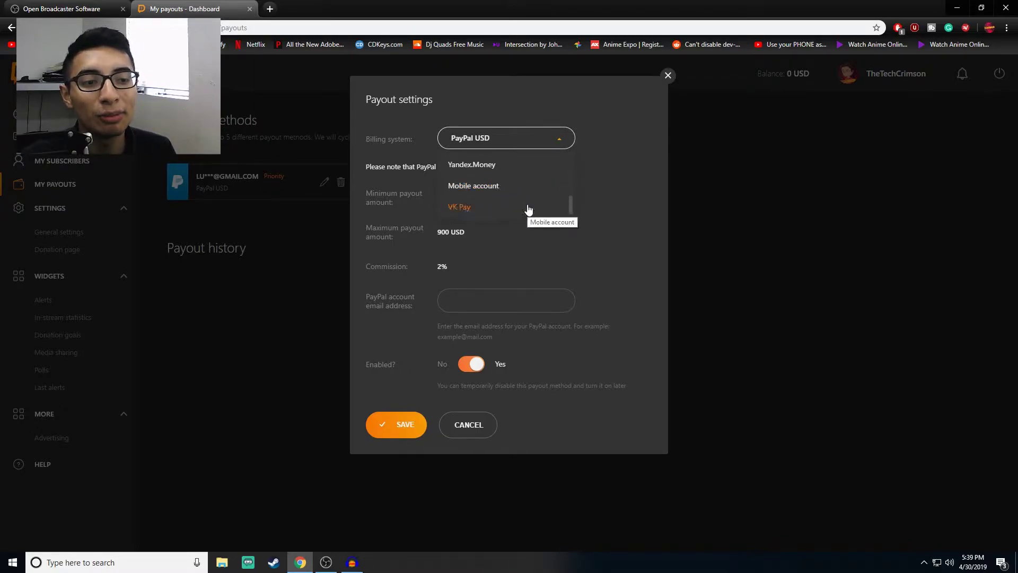
pyautogui.click(620, 228)
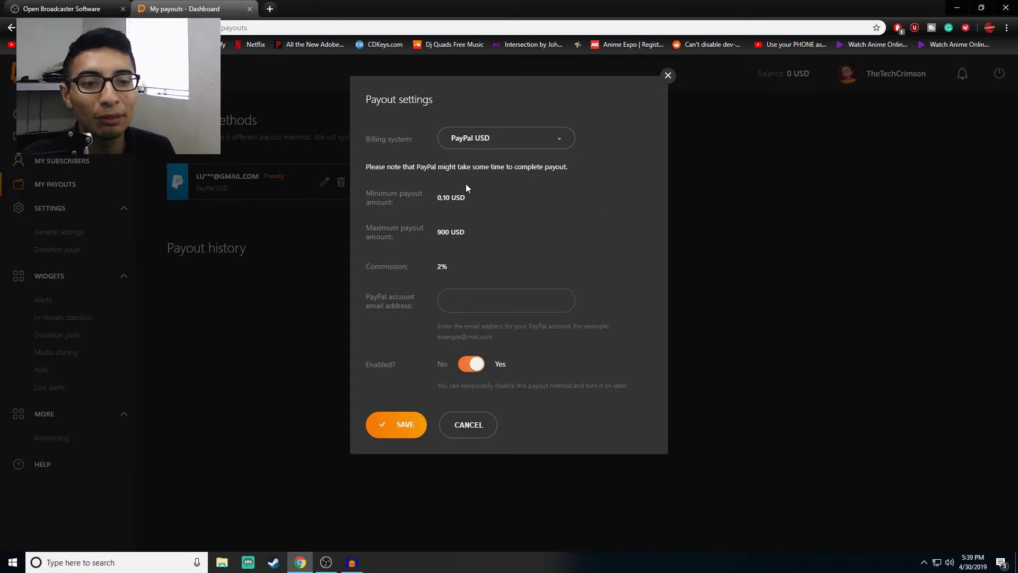
pyautogui.click(668, 76)
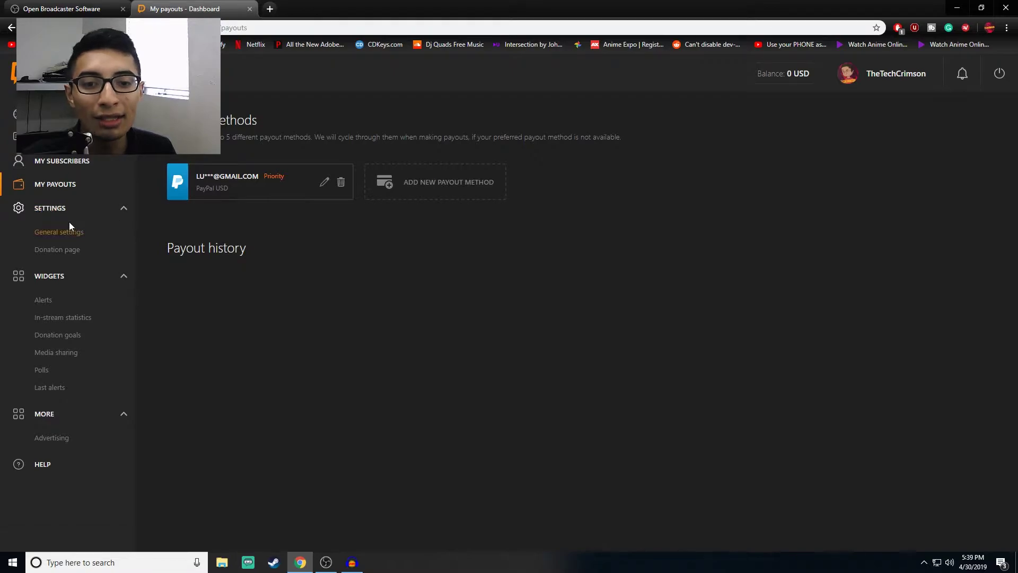
# Step: Review the account connections, regional settings, spam filter and mailing list options in the general settings
pyautogui.click(62, 210)
pyautogui.click(67, 190)
pyautogui.click(64, 210)
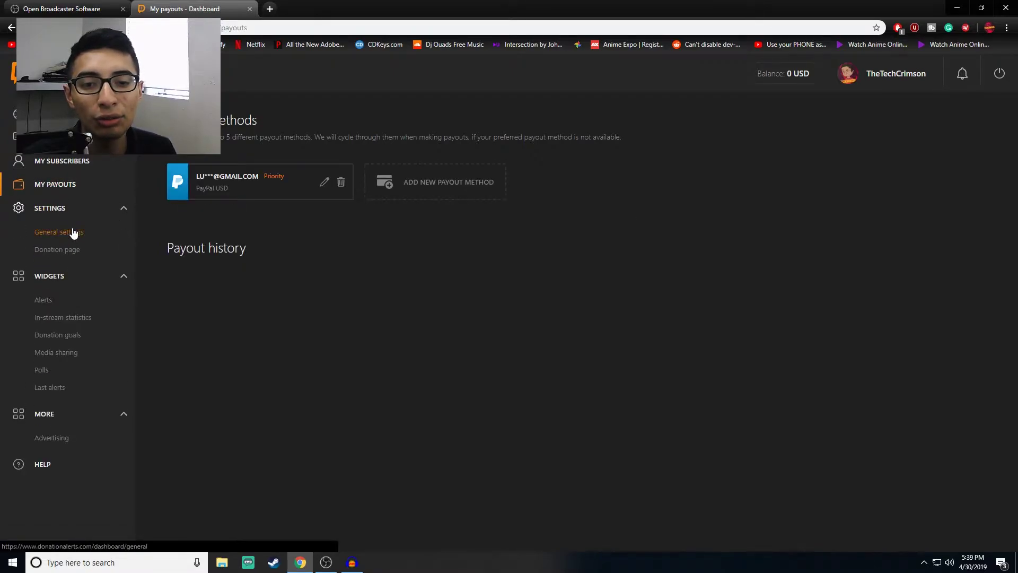
pyautogui.click(61, 232)
pyautogui.scroll(-1, 342, 249)
pyautogui.scroll(-2, 352, 252)
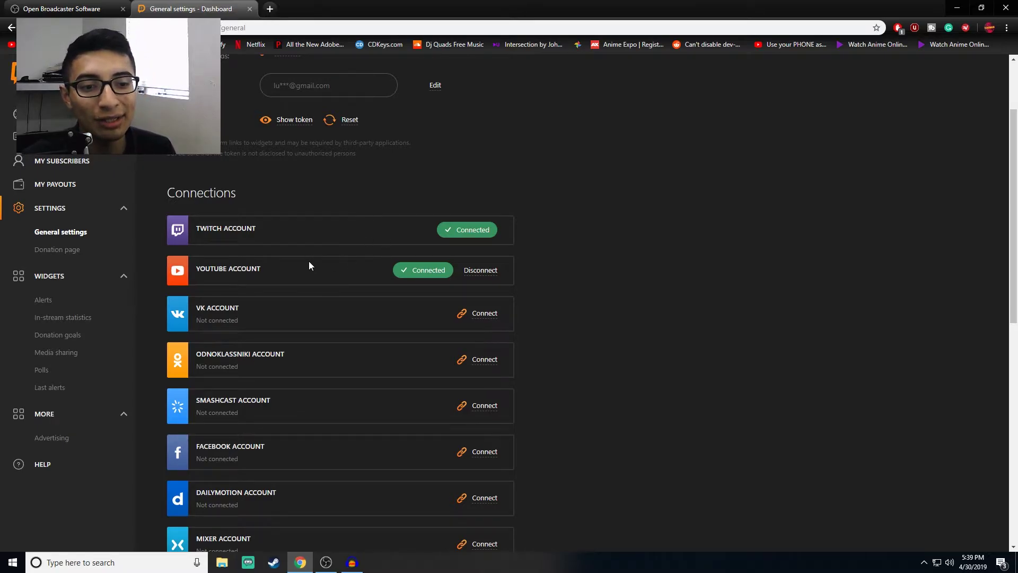
pyautogui.scroll(-1, 281, 245)
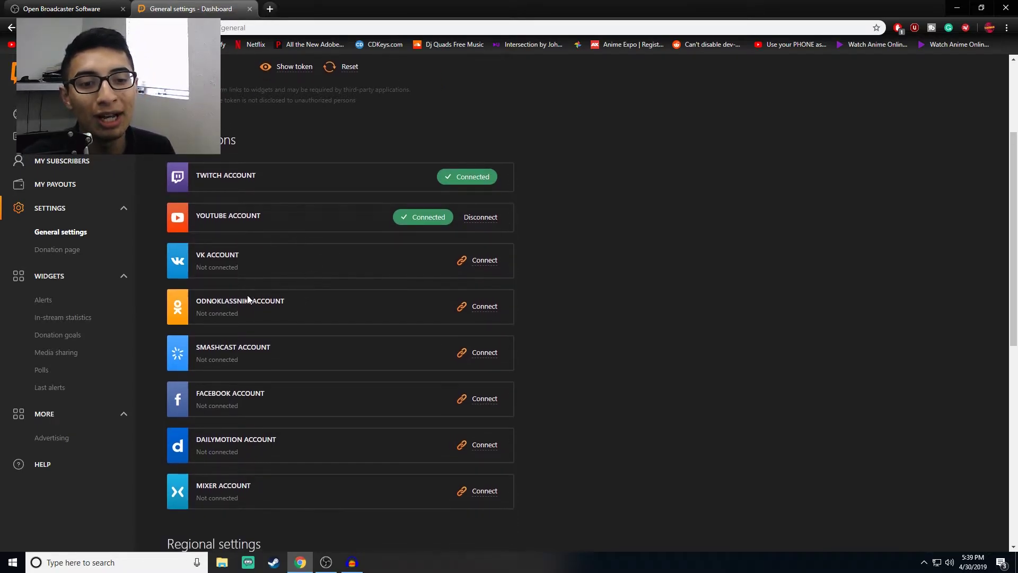
pyautogui.scroll(-2, 298, 311)
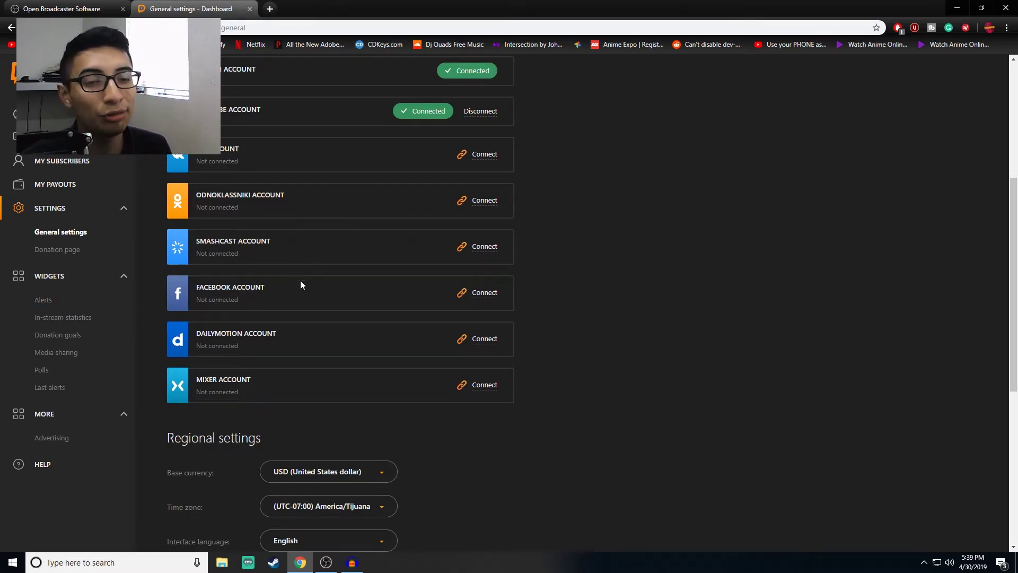
pyautogui.scroll(-3, 437, 336)
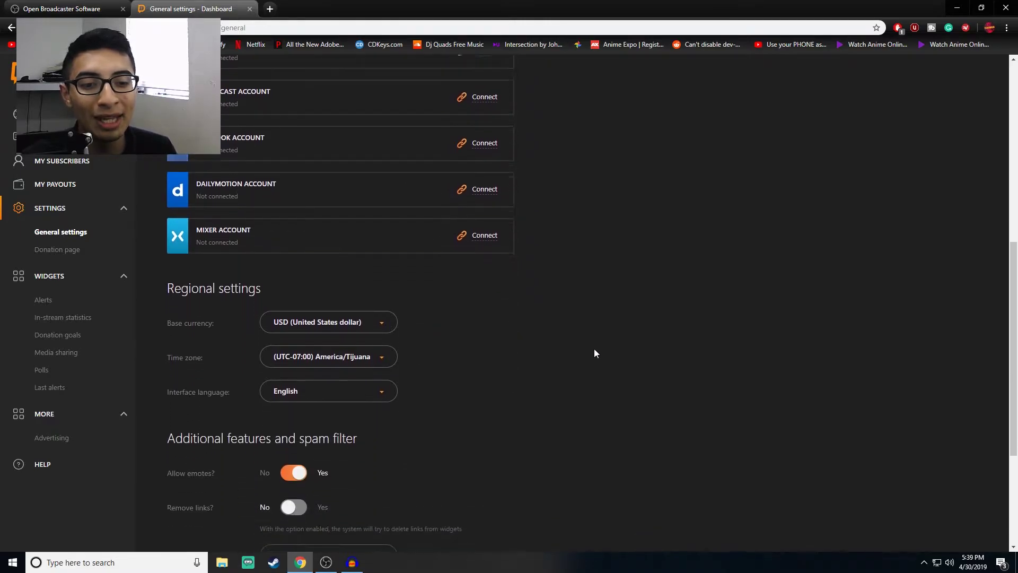
pyautogui.scroll(-1, 534, 334)
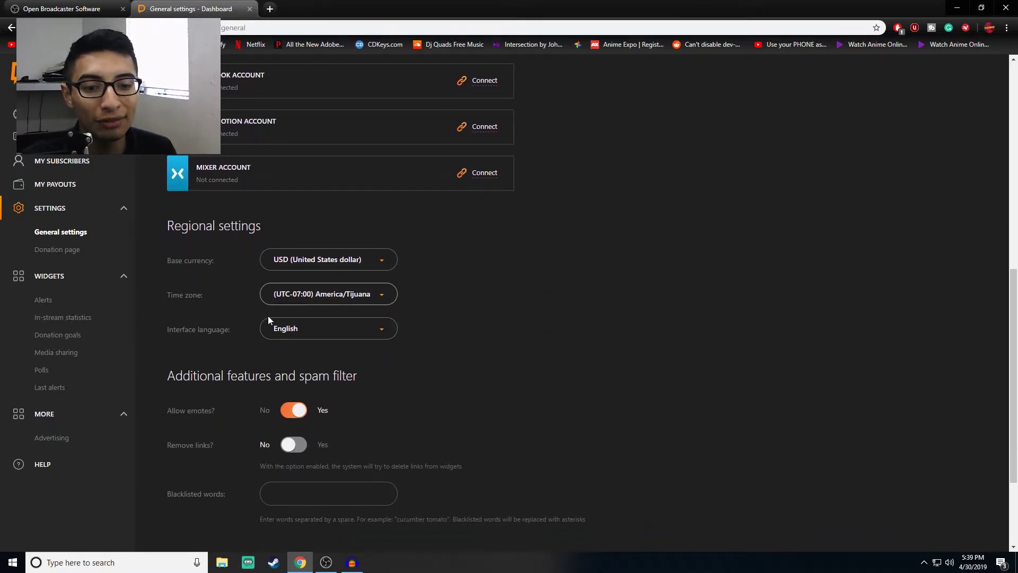
pyautogui.scroll(-3, 268, 344)
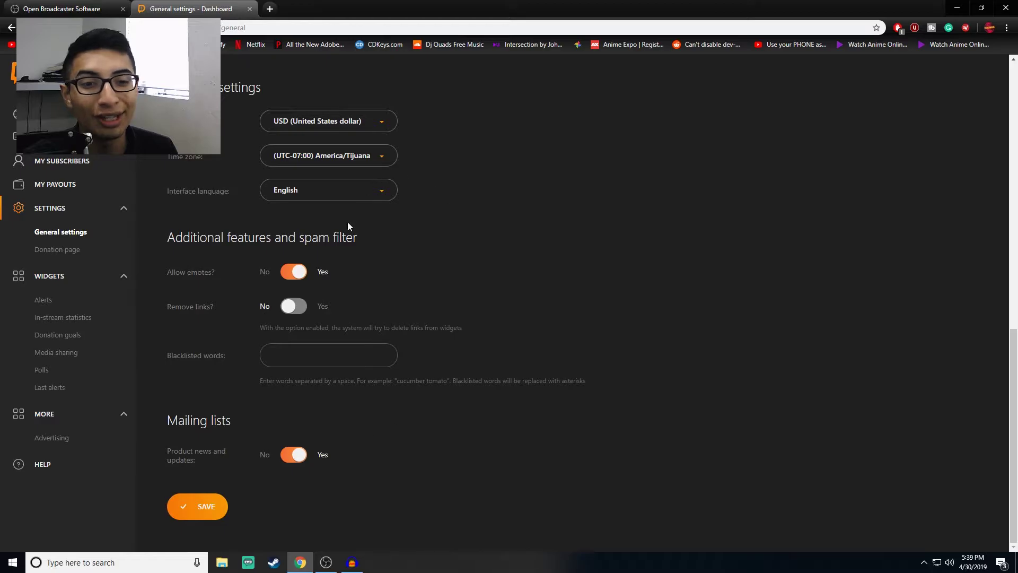
pyautogui.scroll(3, 348, 226)
# Step: Open the public donation form in a new browser tab from the main link in the donation page settings
pyautogui.click(65, 250)
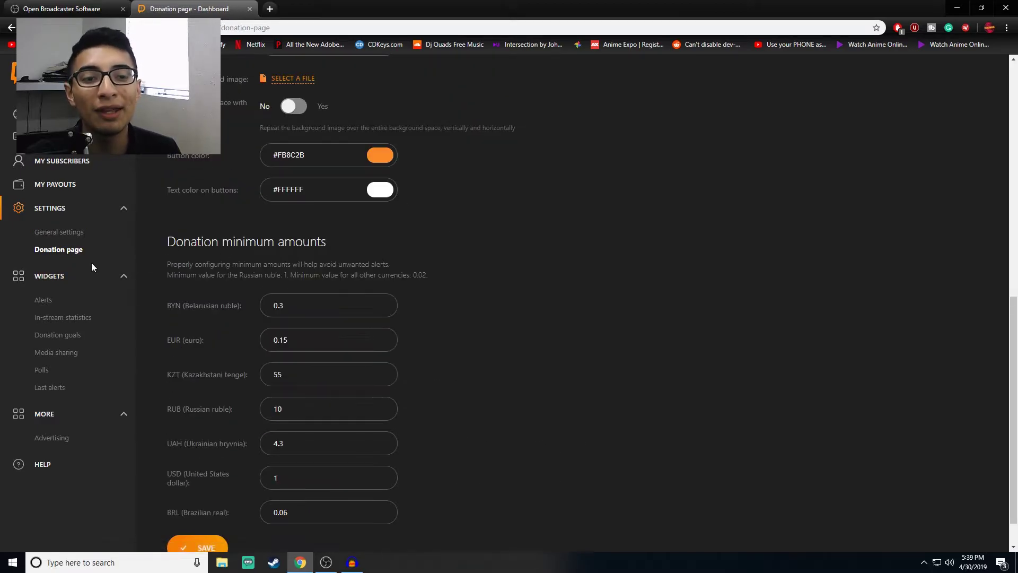
pyautogui.scroll(10, 274, 243)
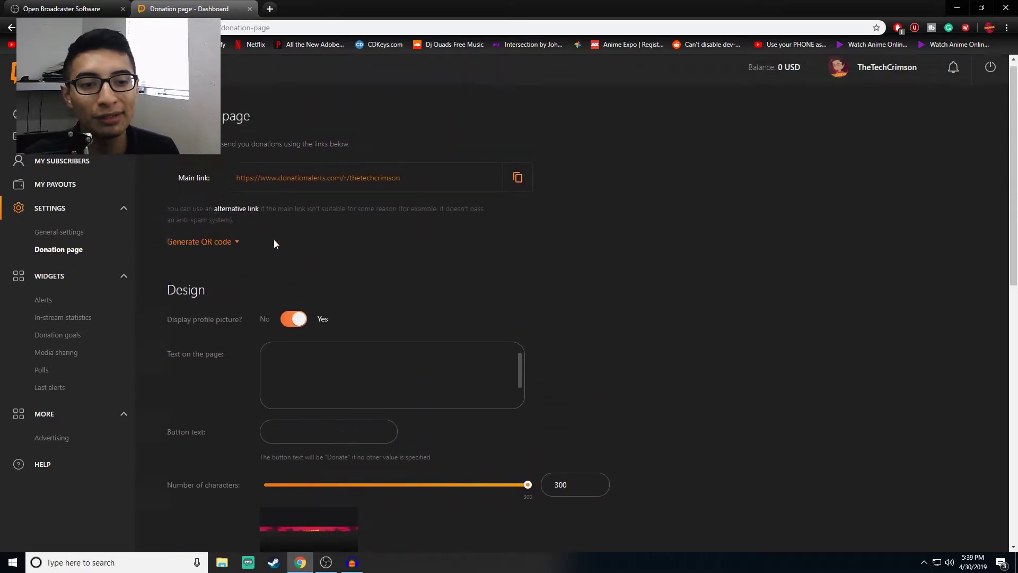
pyautogui.rightClick(291, 186)
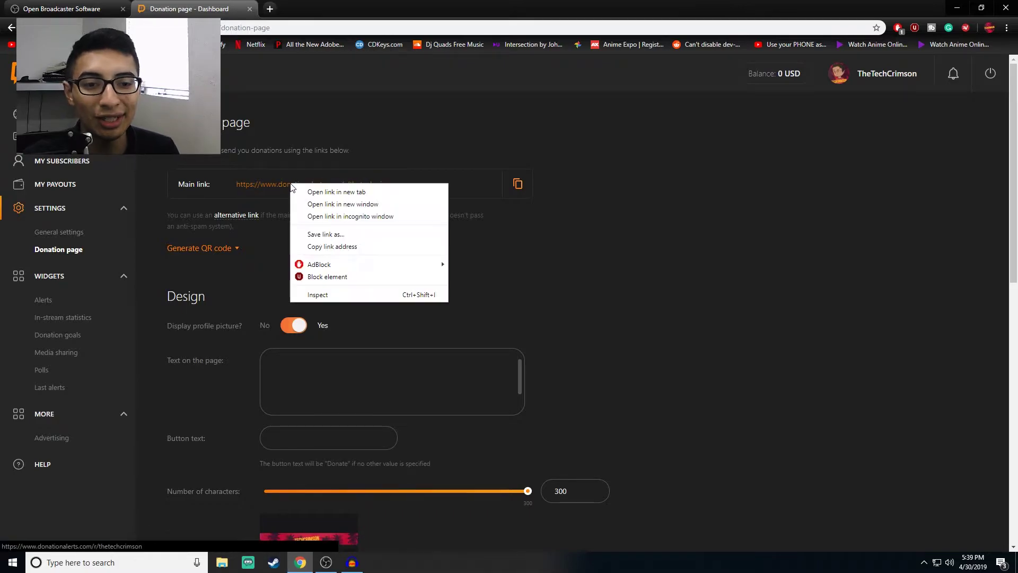
pyautogui.click(303, 193)
pyautogui.click(267, 12)
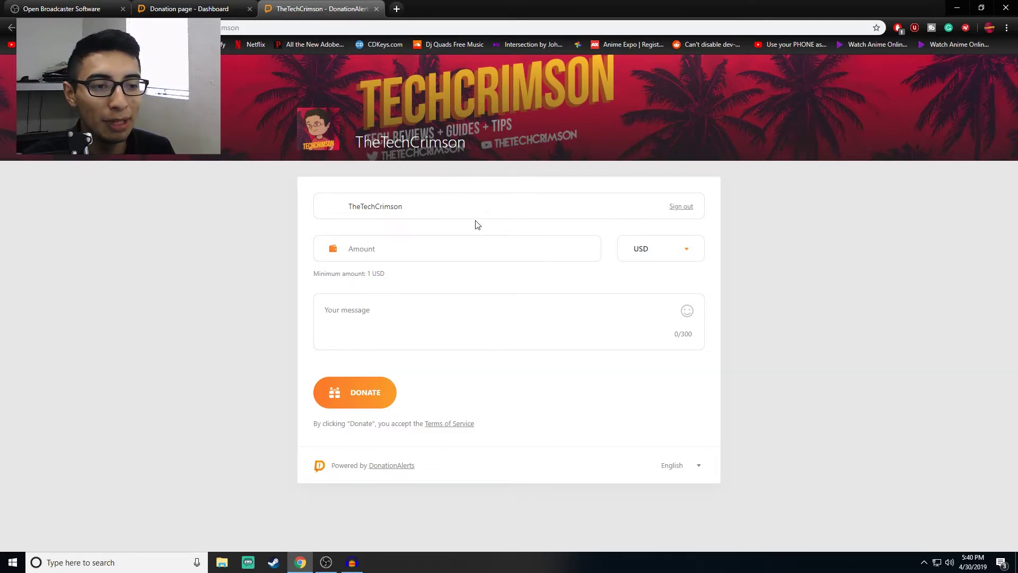
# Step: Check the amount and currency choices on the donation form, and enter a sample message starting "Crimson is the best."
pyautogui.click(461, 251)
pyautogui.click(647, 255)
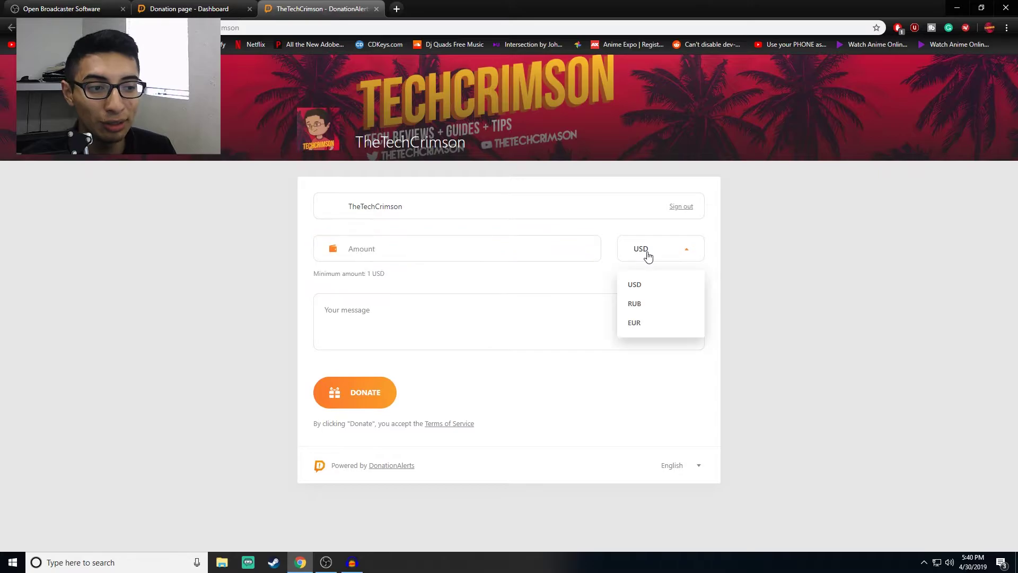
pyautogui.click(480, 323)
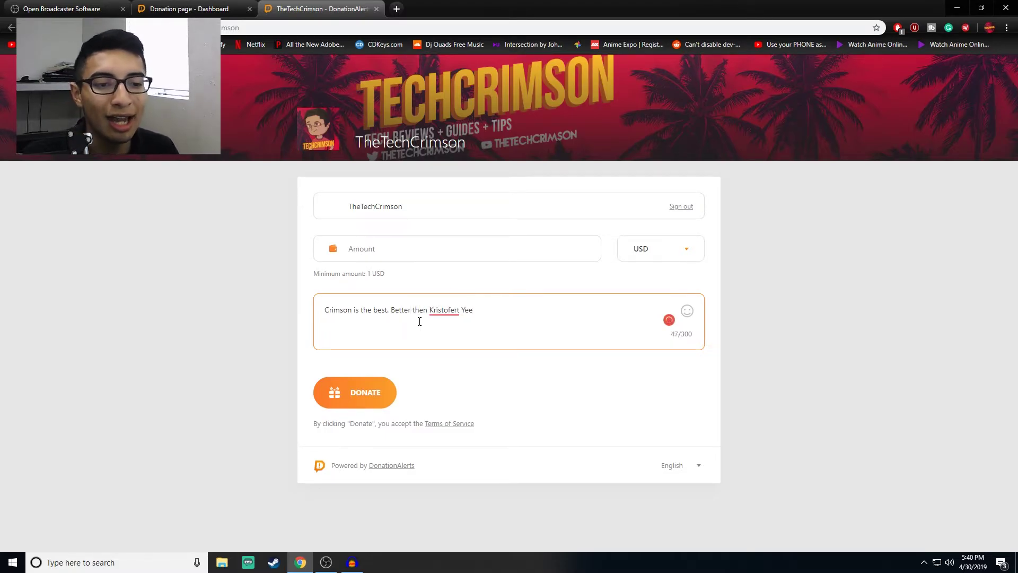
# Step: Return to the donation page settings and remove the banner file used as the image above the form
pyautogui.click(190, 9)
pyautogui.scroll(-1, 321, 226)
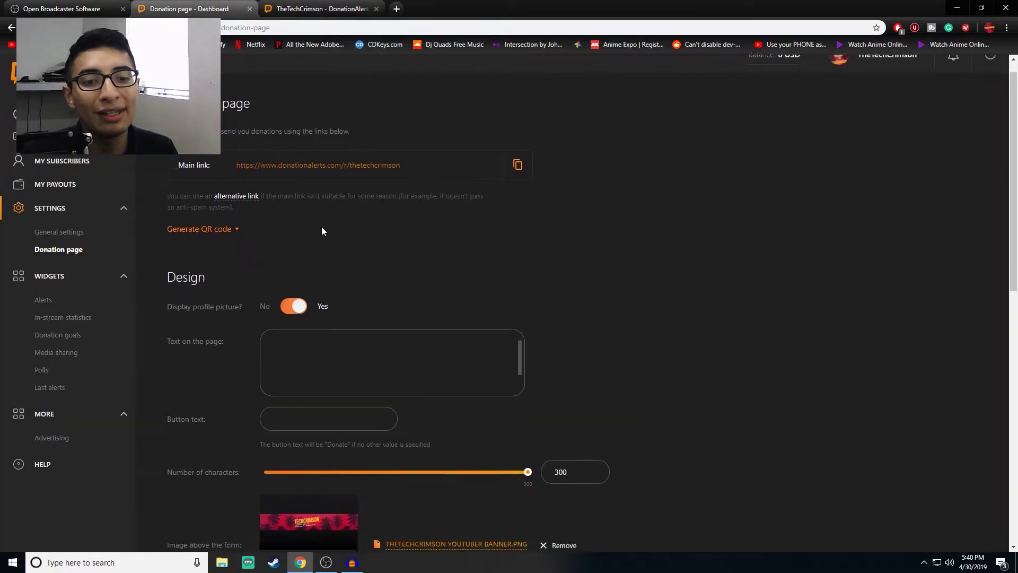
pyautogui.scroll(-2, 262, 310)
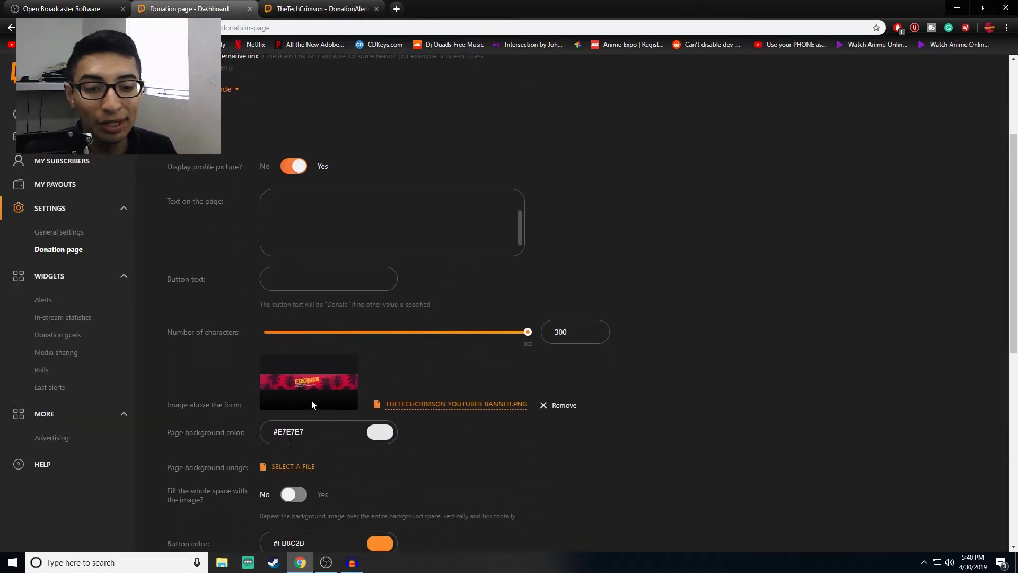
pyautogui.click(563, 407)
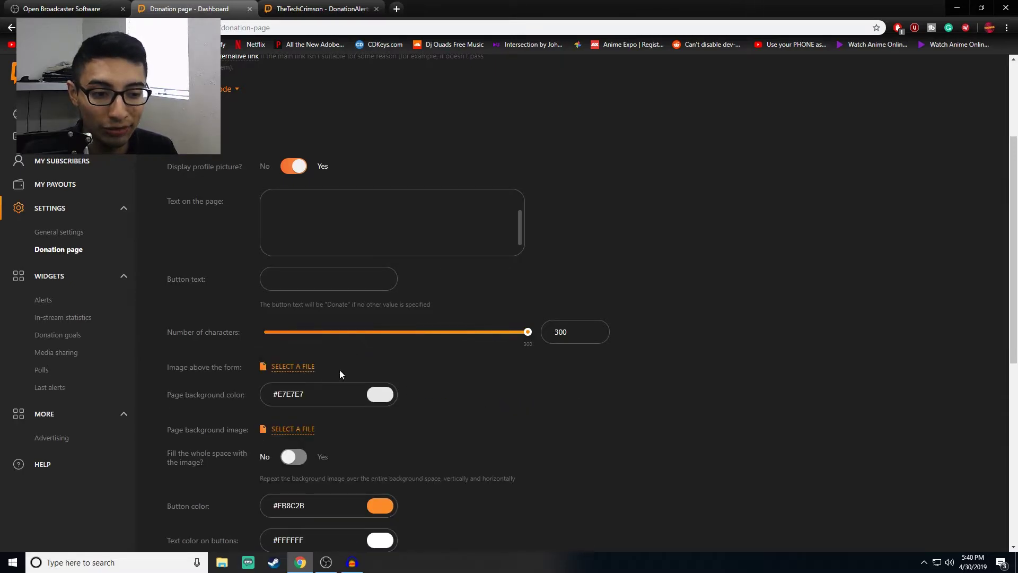
# Step: Browse the media gallery for the image above the form and apply penguin.gif
pyautogui.click(295, 368)
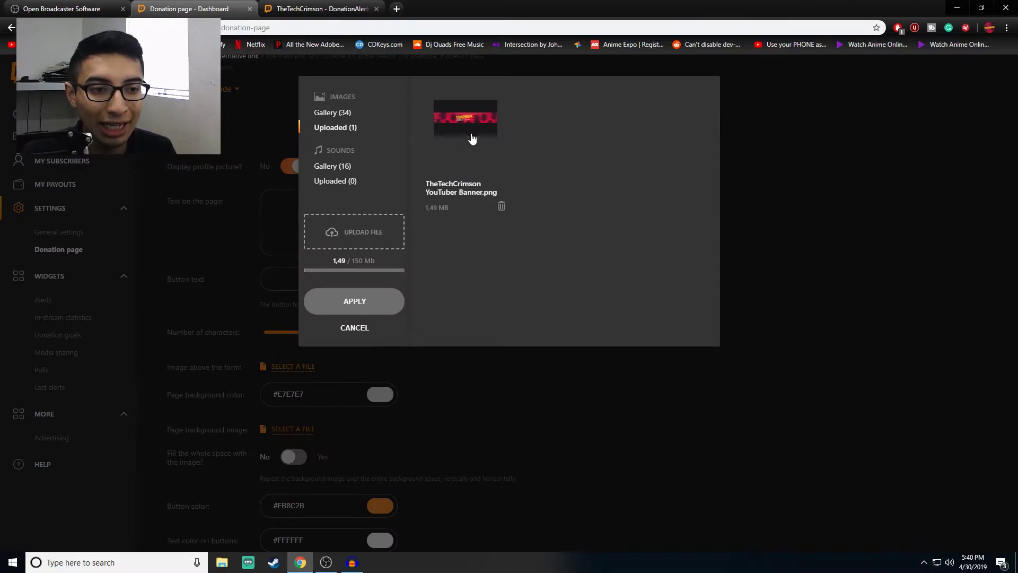
pyautogui.click(348, 168)
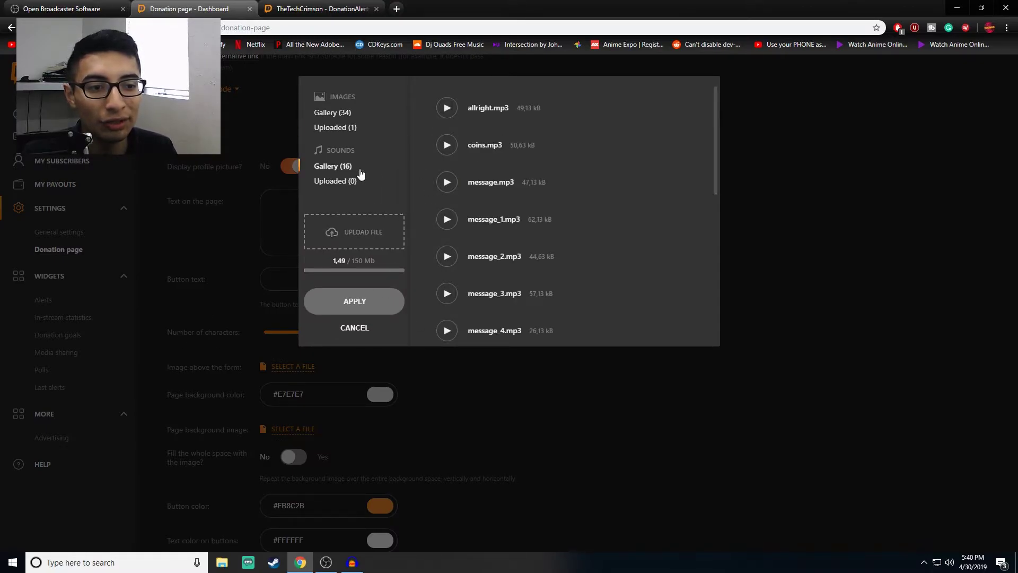
pyautogui.scroll(-2, 412, 204)
pyautogui.click(332, 113)
pyautogui.scroll(-3, 477, 169)
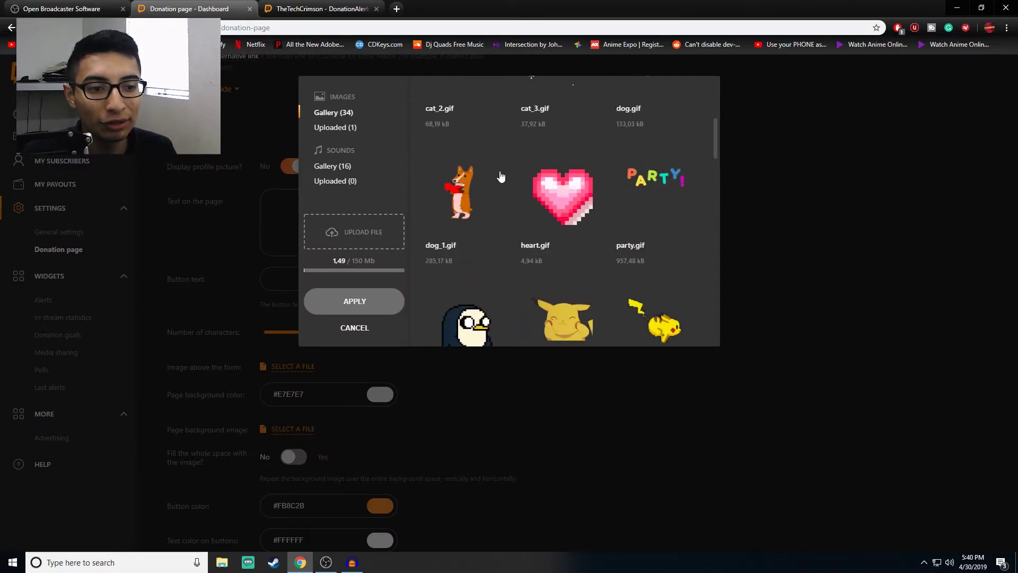
pyautogui.scroll(3, 515, 180)
pyautogui.scroll(1, 517, 182)
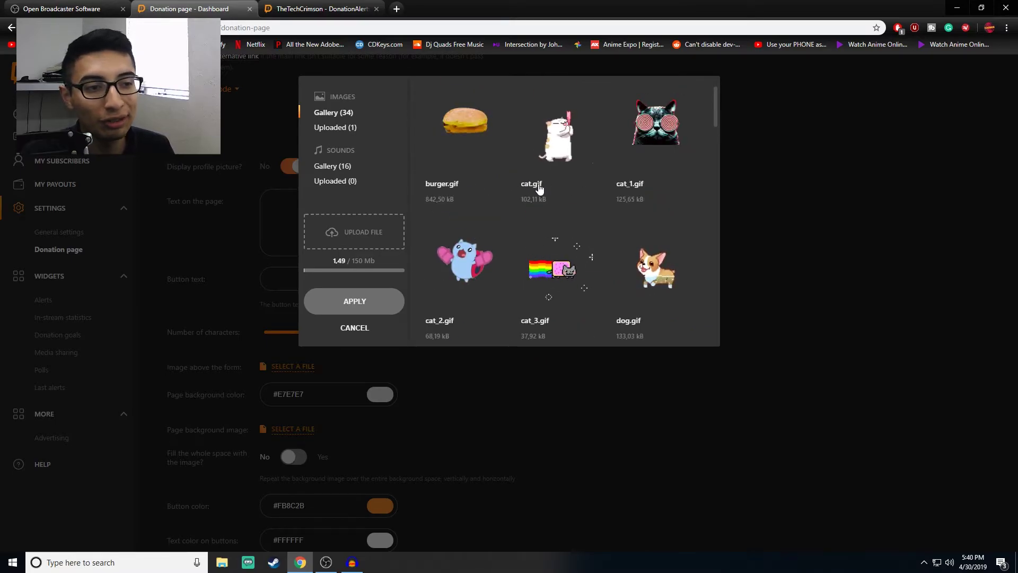
pyautogui.scroll(-2, 539, 188)
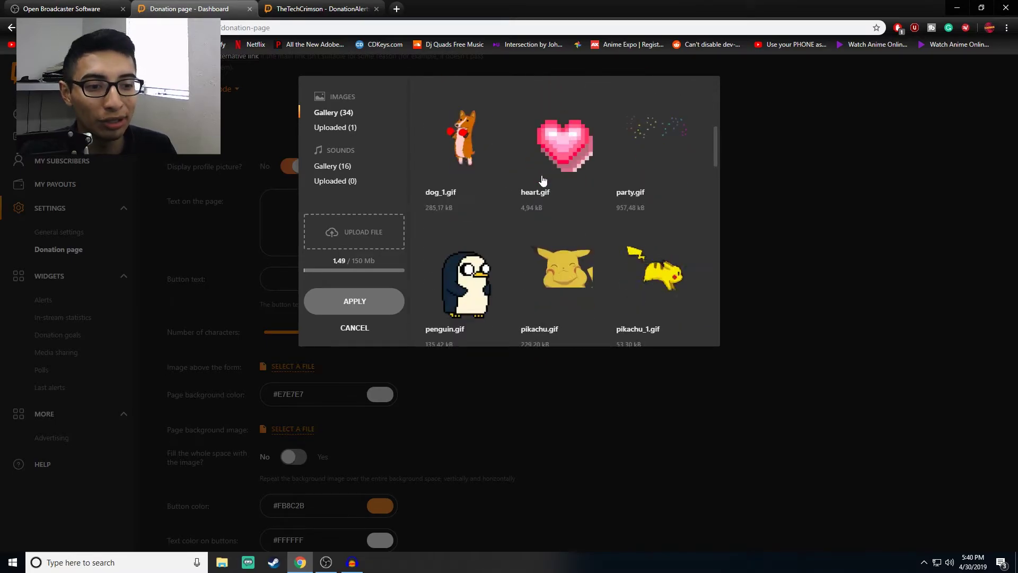
pyautogui.scroll(-1, 477, 265)
pyautogui.click(472, 286)
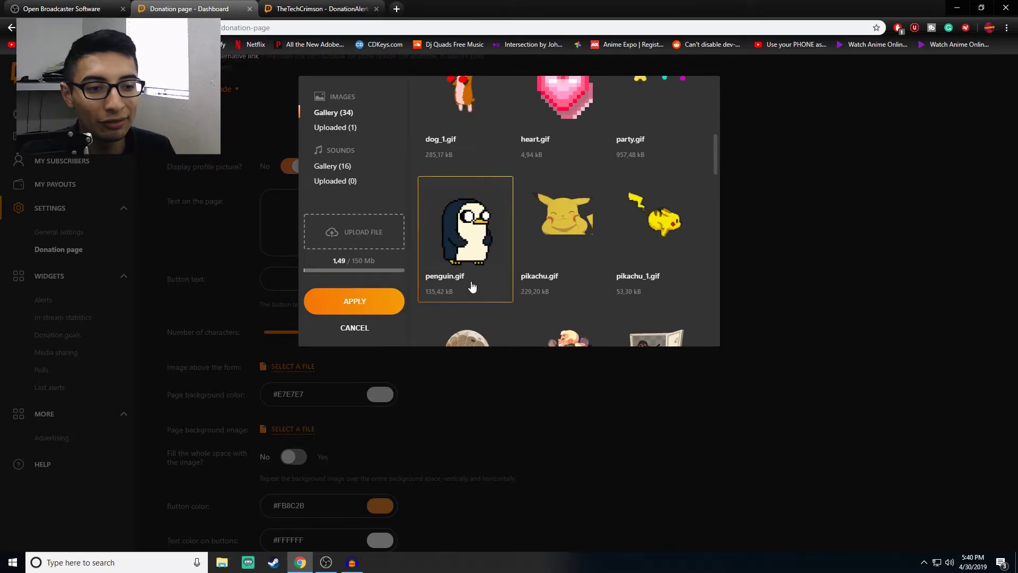
pyautogui.click(395, 301)
pyautogui.scroll(-1, 345, 366)
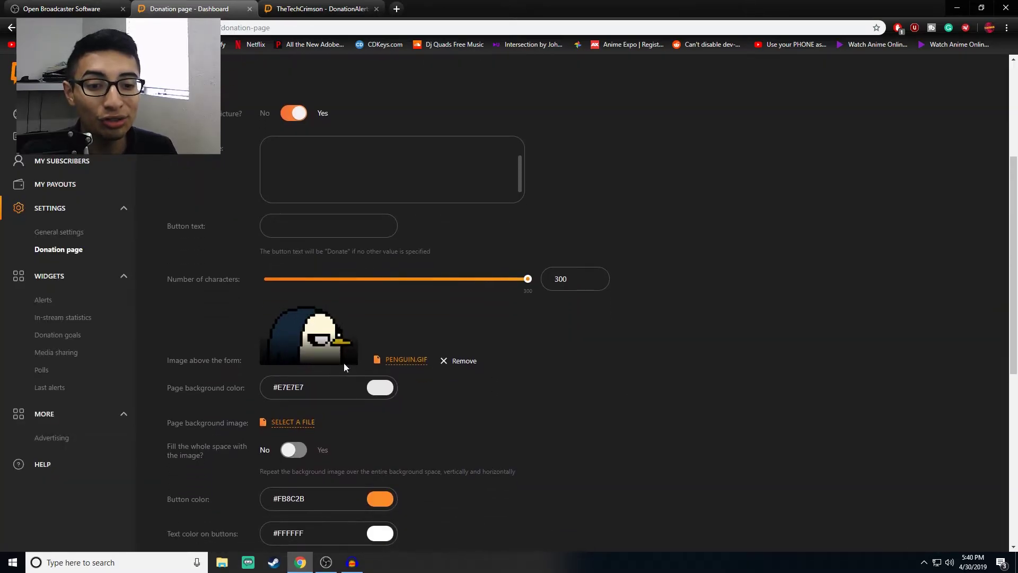
# Step: Remove the penguin image and apply the uploaded TheTechCrimson YouTuber Banner.png as the image above the form
pyautogui.click(445, 361)
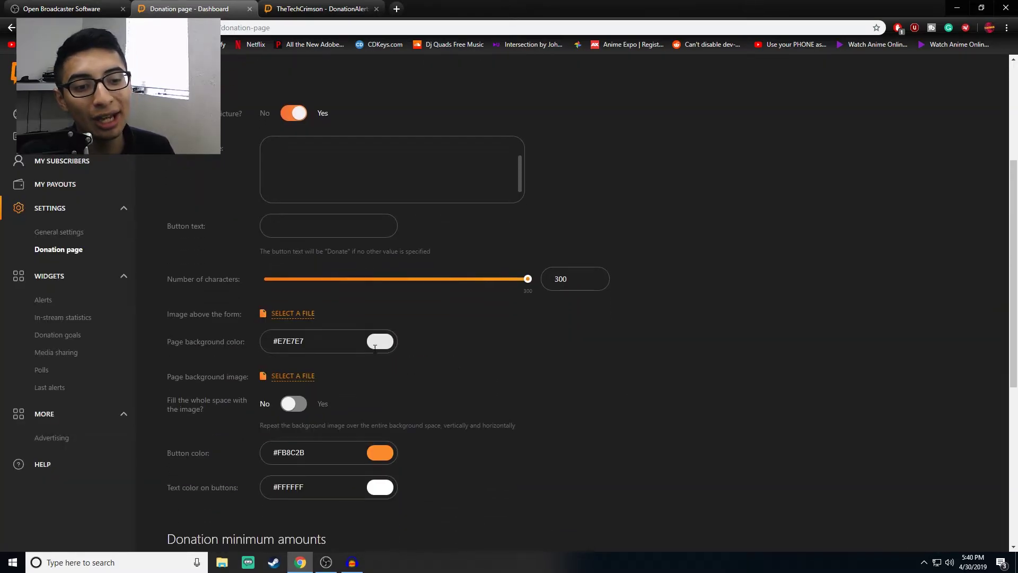
pyautogui.click(293, 314)
pyautogui.click(438, 165)
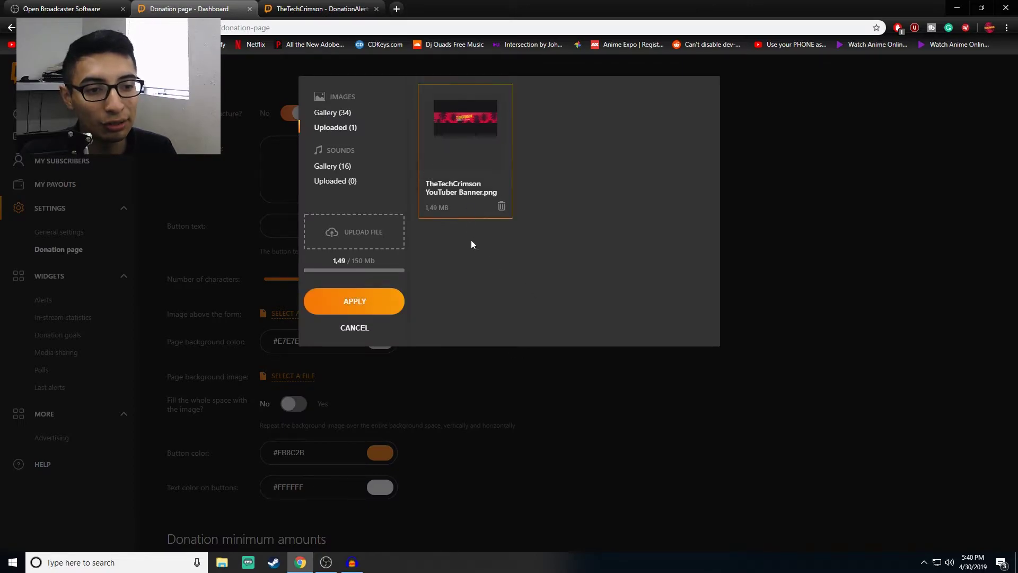
pyautogui.click(346, 302)
# Step: Review the page colours and minimum donation amounts, and display the QR code for the donation page
pyautogui.scroll(-2, 327, 387)
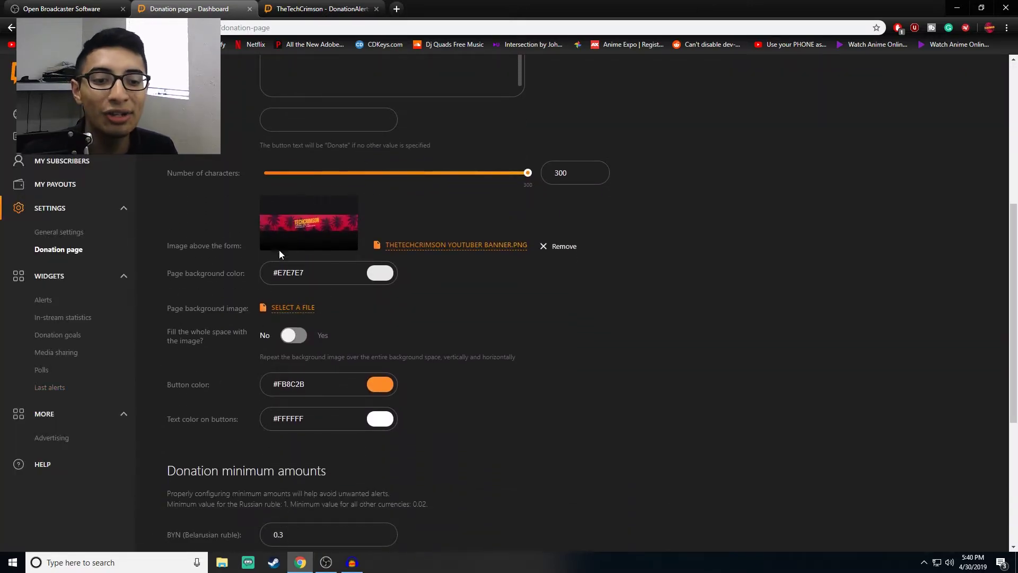
pyautogui.scroll(-3, 306, 234)
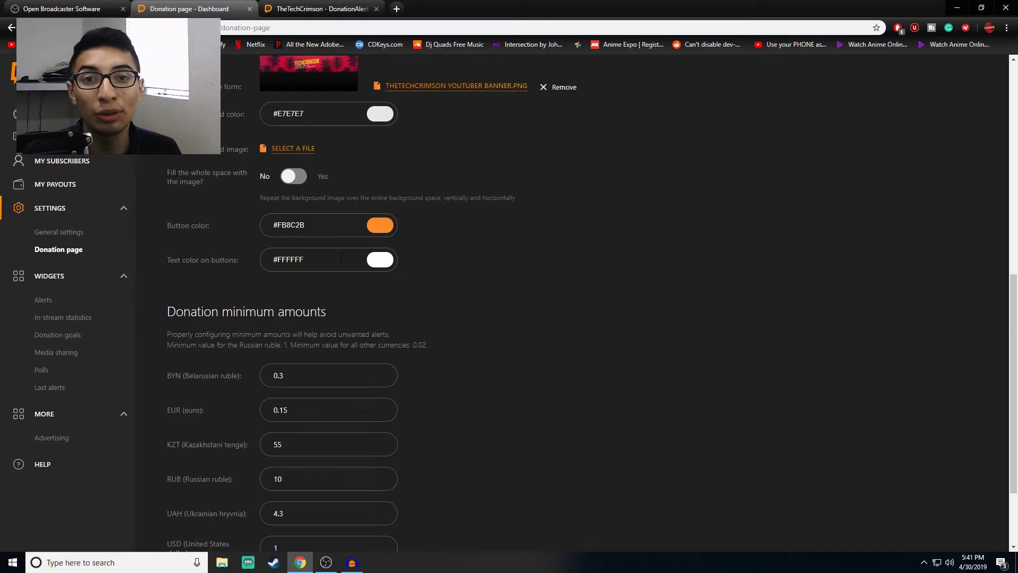
pyautogui.scroll(-2, 468, 259)
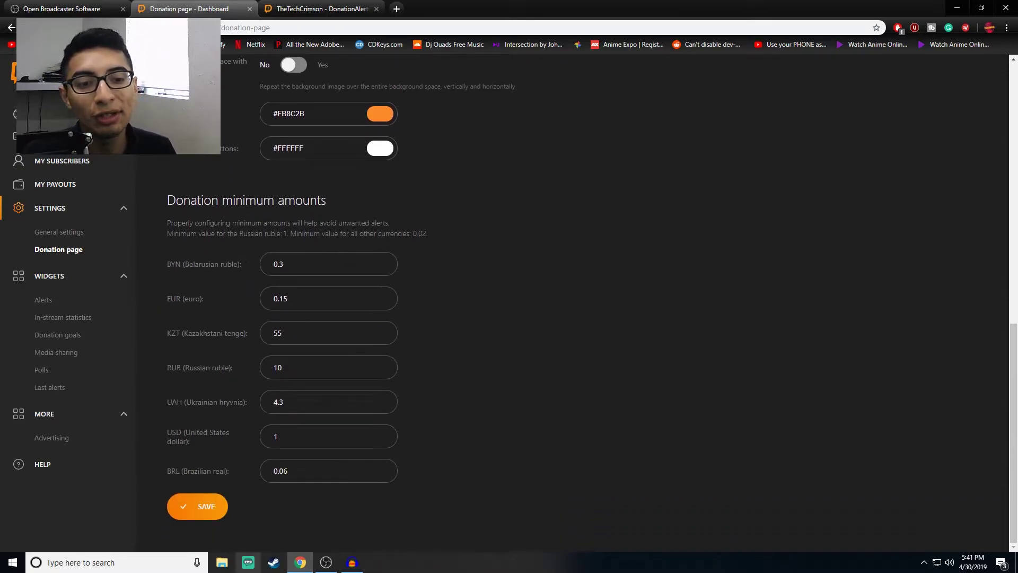
pyautogui.scroll(8, 228, 424)
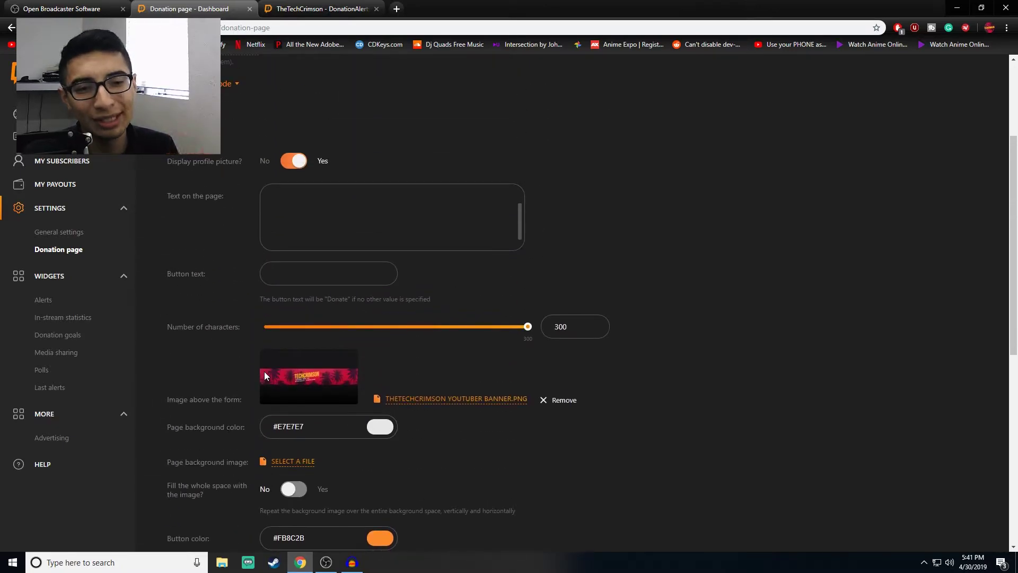
pyautogui.scroll(1, 265, 374)
pyautogui.scroll(3, 264, 375)
pyautogui.click(229, 249)
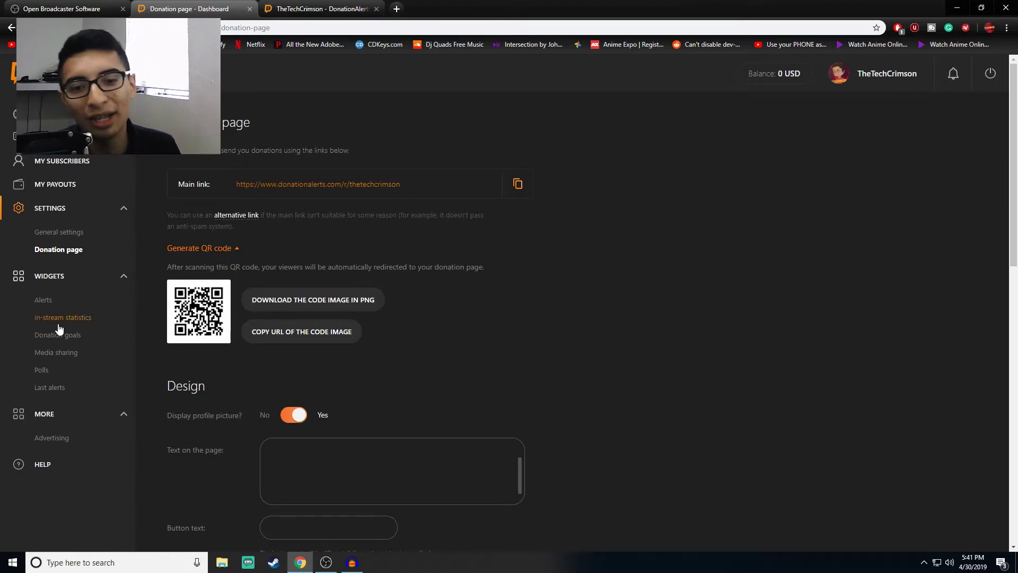
# Step: Go to the alerts widget, check the default variation's options, and open the Twitch followers variation's general settings
pyautogui.click(39, 301)
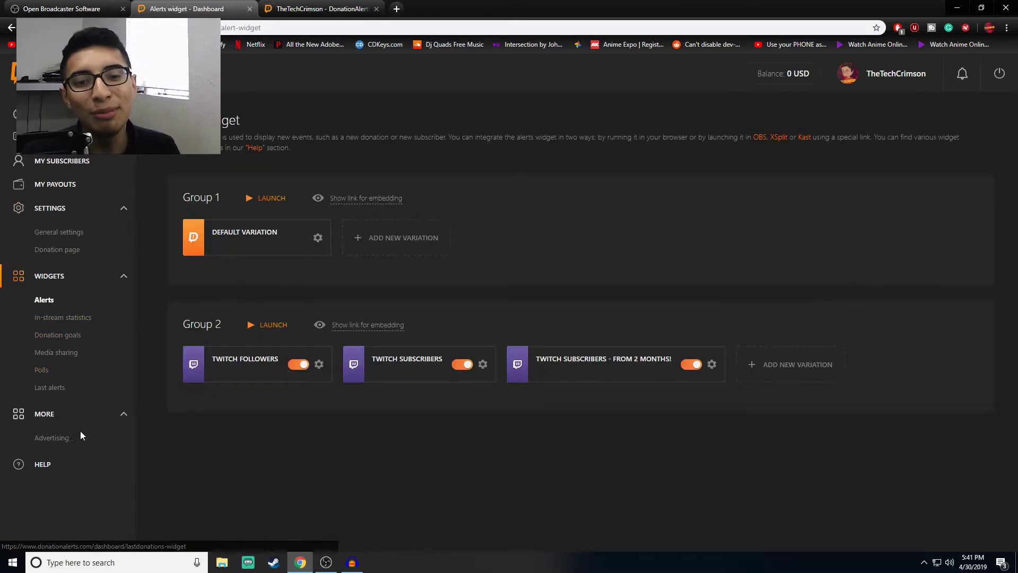
pyautogui.click(317, 237)
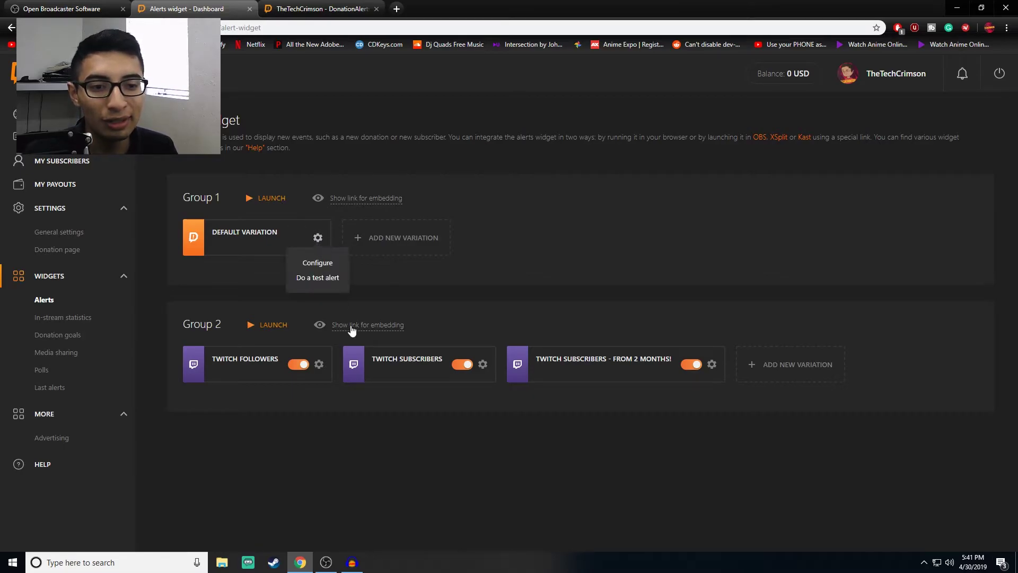
pyautogui.click(316, 236)
pyautogui.click(316, 236)
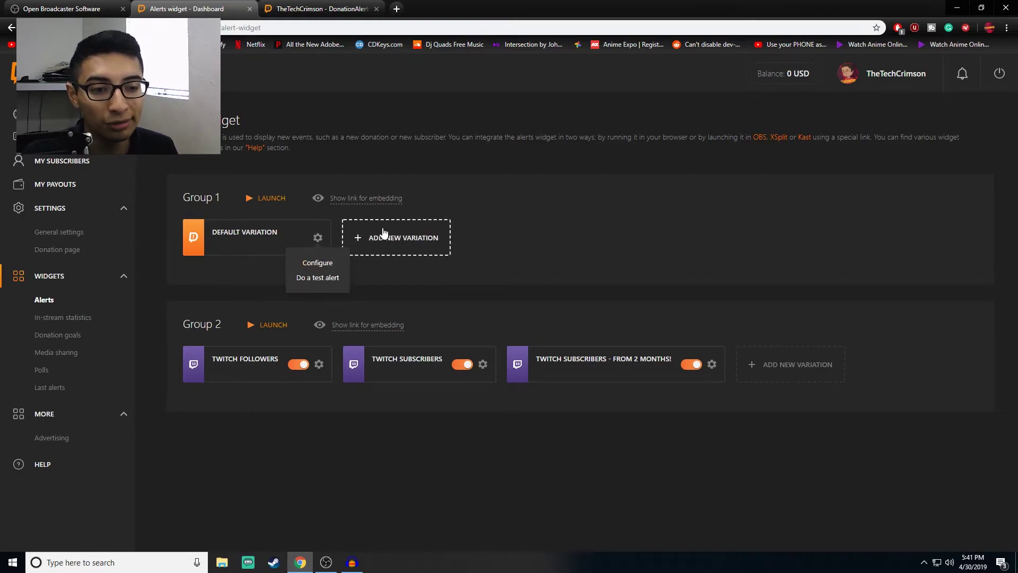
pyautogui.click(249, 366)
pyautogui.scroll(-1, 469, 250)
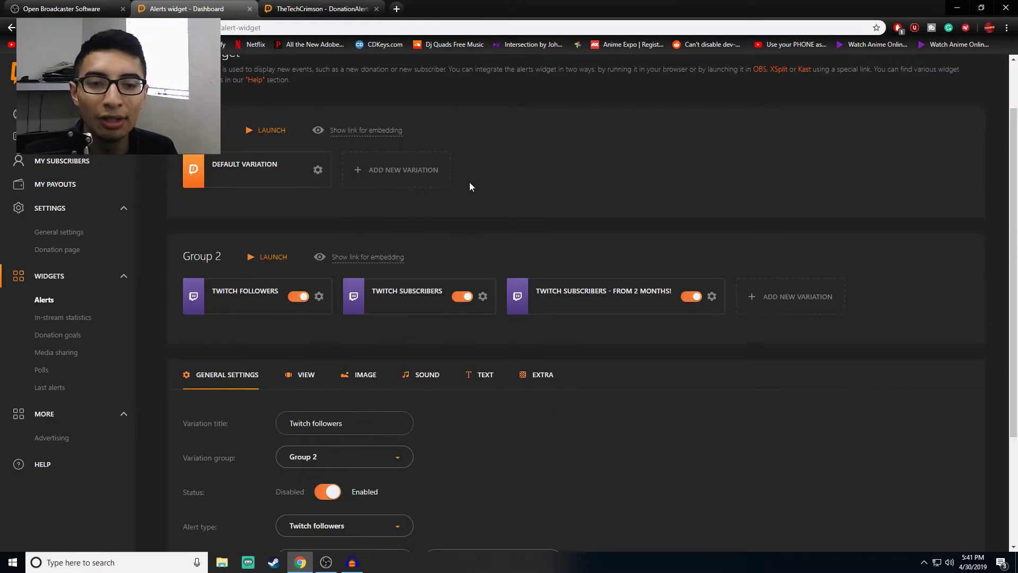
# Step: Reveal the embedding link for Group 2 of the alerts widget and copy it
pyautogui.click(374, 258)
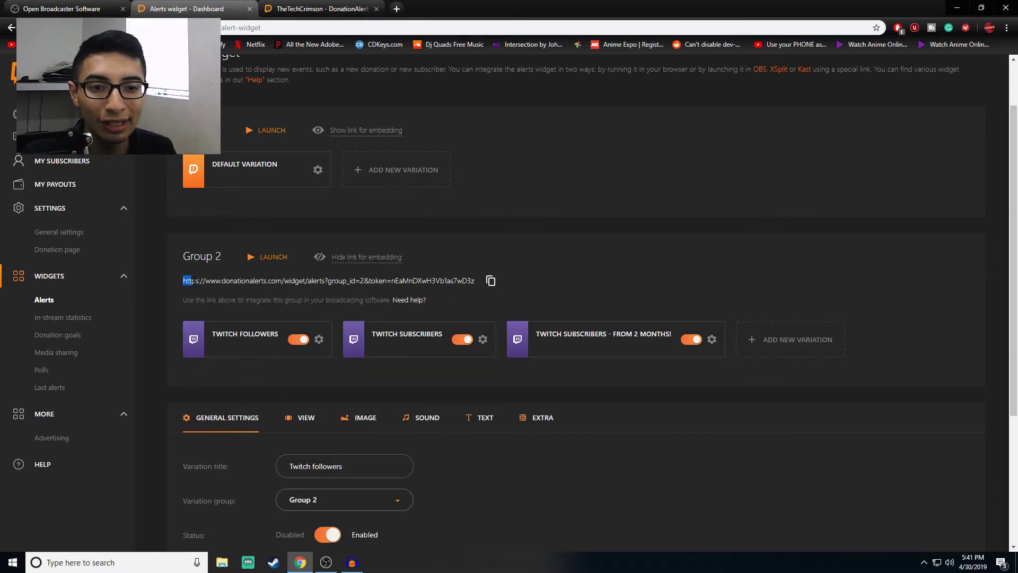
pyautogui.moveTo(191, 281); pyautogui.dragTo(463, 289)
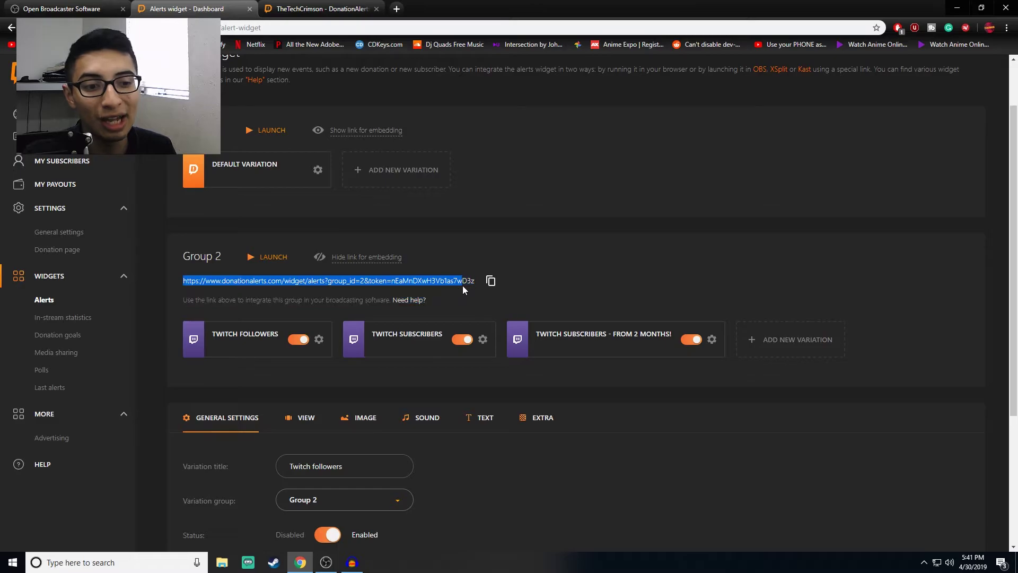
pyautogui.click(491, 281)
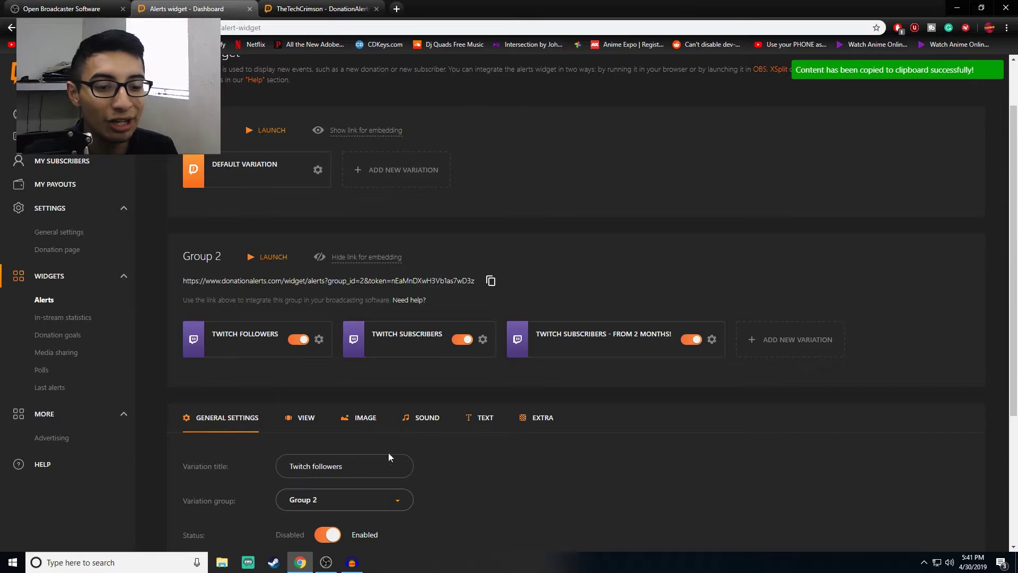
# Step: Switch to OBS and add a new browser source named "Notification" to the scene
pyautogui.click(326, 561)
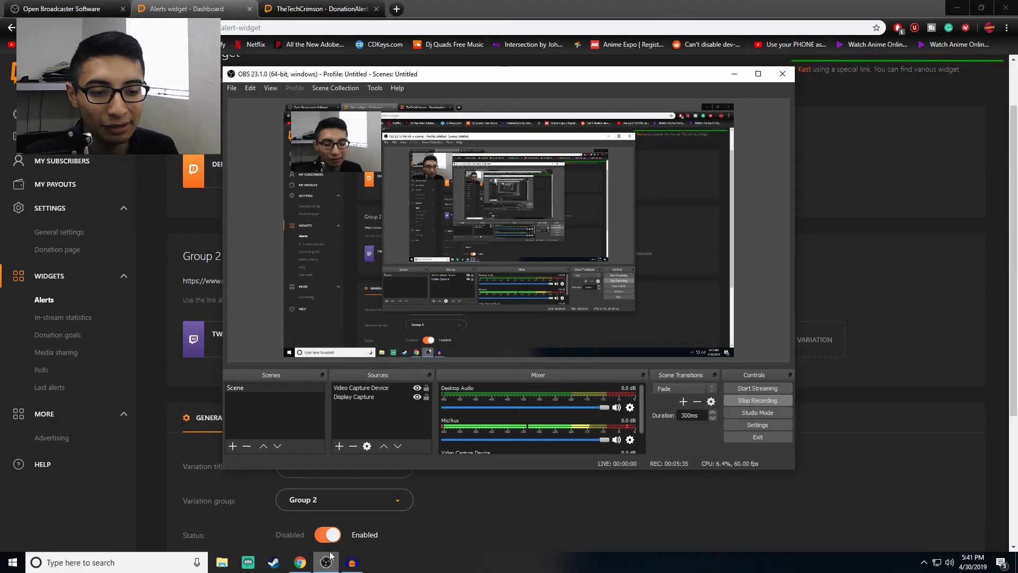
pyautogui.rightClick(350, 426)
pyautogui.moveTo(379, 431)
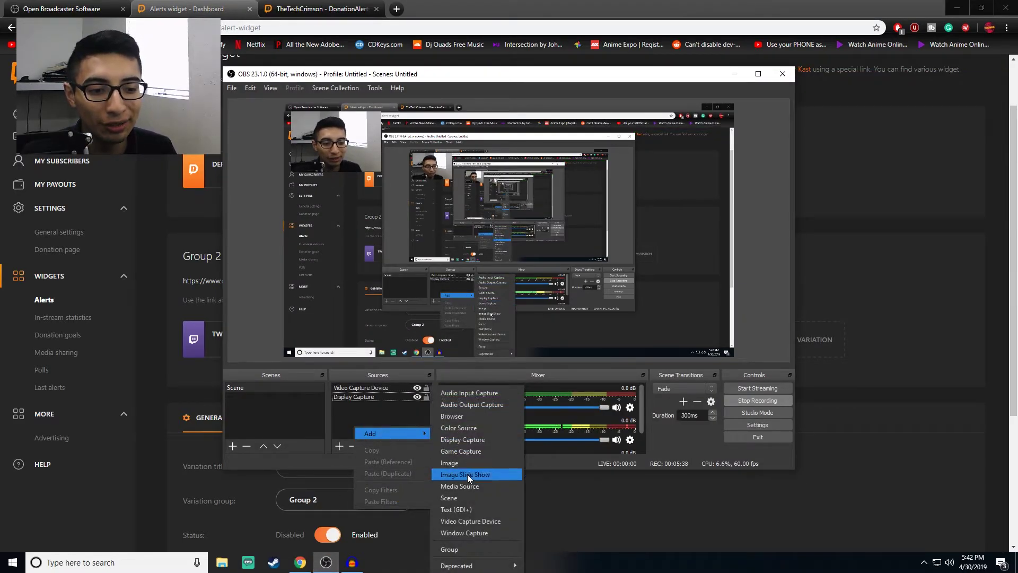
pyautogui.click(463, 417)
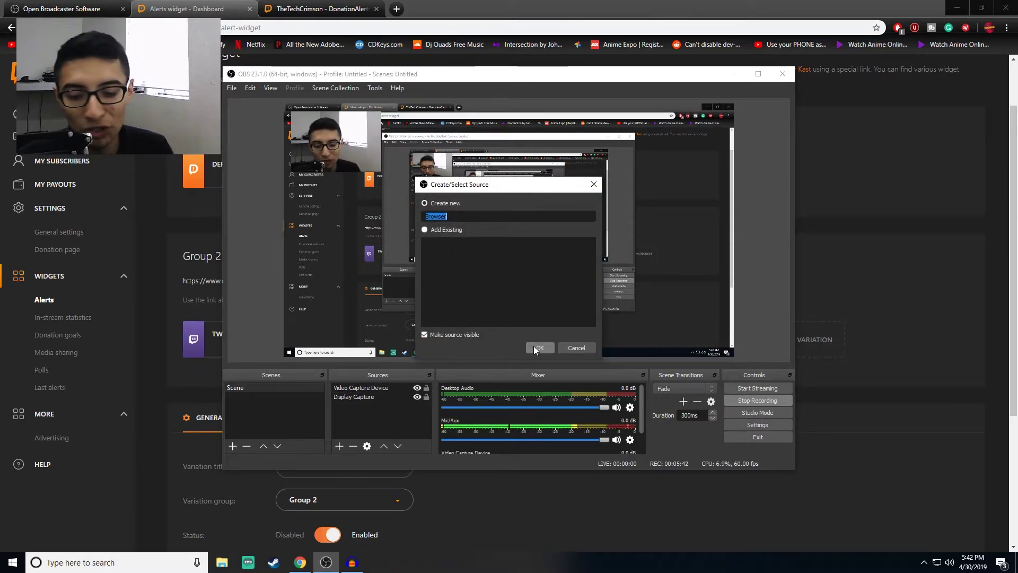
pyautogui.write('Notificat')
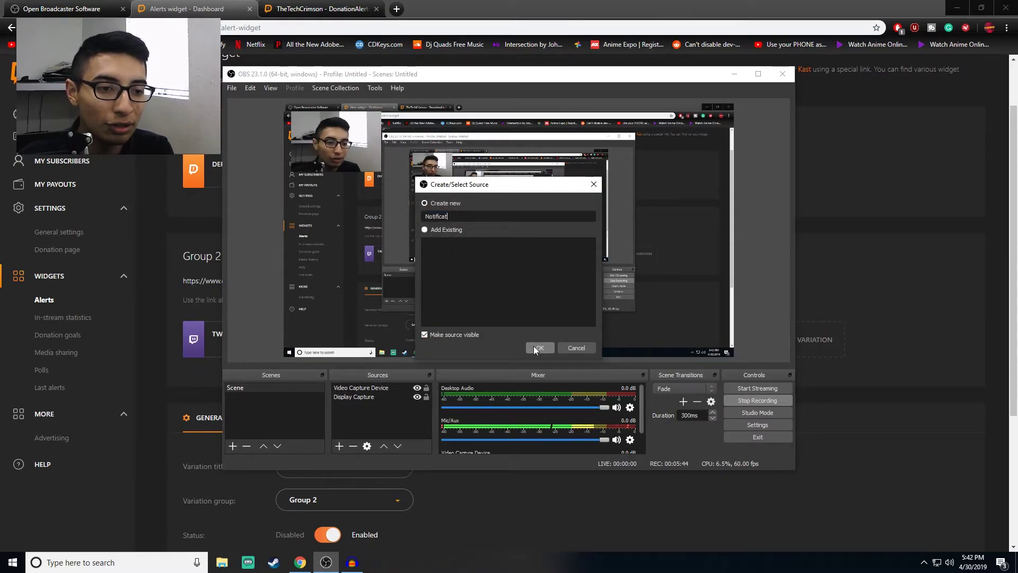
pyautogui.write('ion')
pyautogui.click(536, 349)
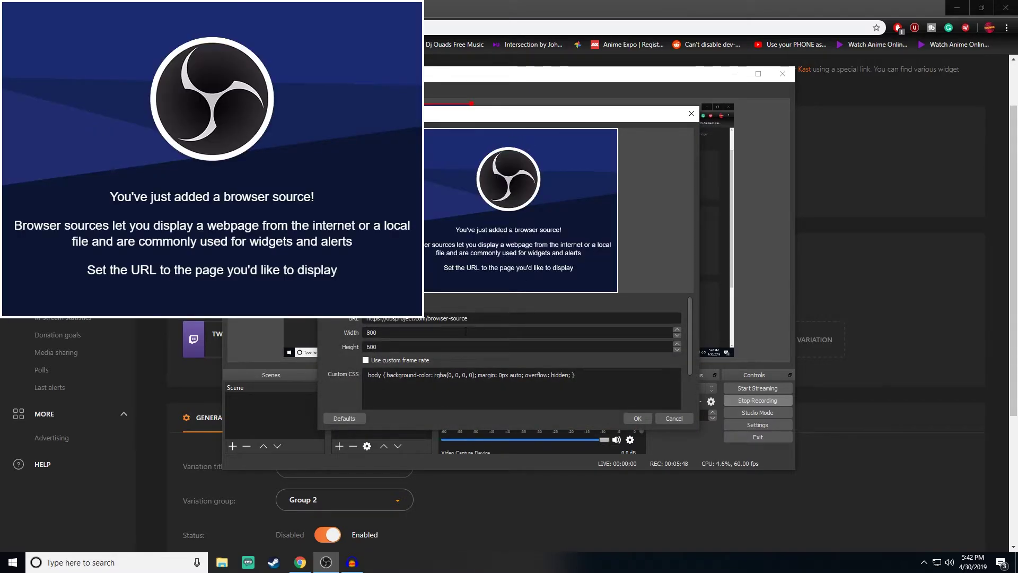
# Step: Replace the browser source's URL with the copied Group 2 alerts link, including its access token, and accept the source properties
pyautogui.moveTo(481, 321); pyautogui.dragTo(357, 361)
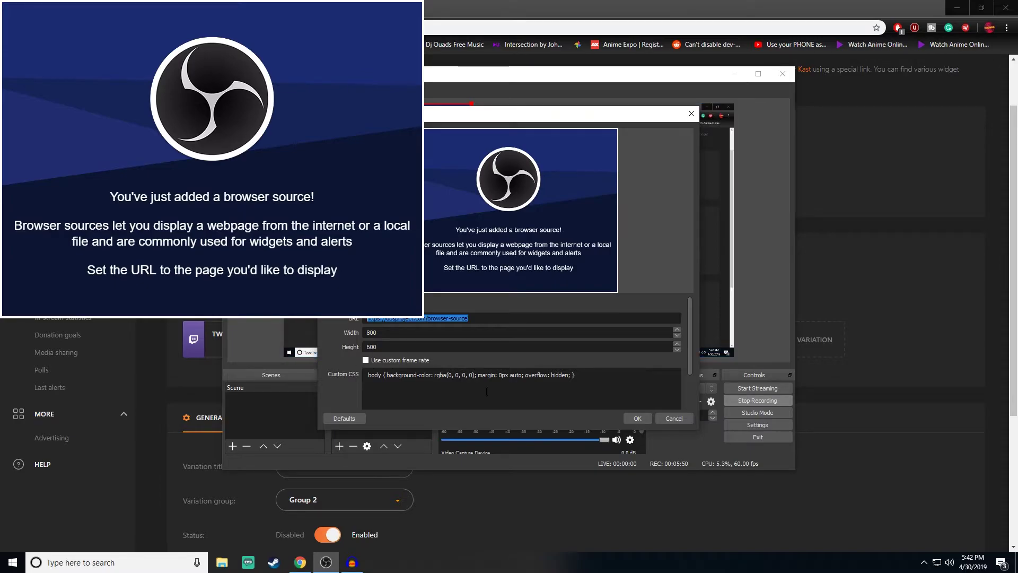
pyautogui.hotkey('ctrl', 'v')
pyautogui.click(637, 419)
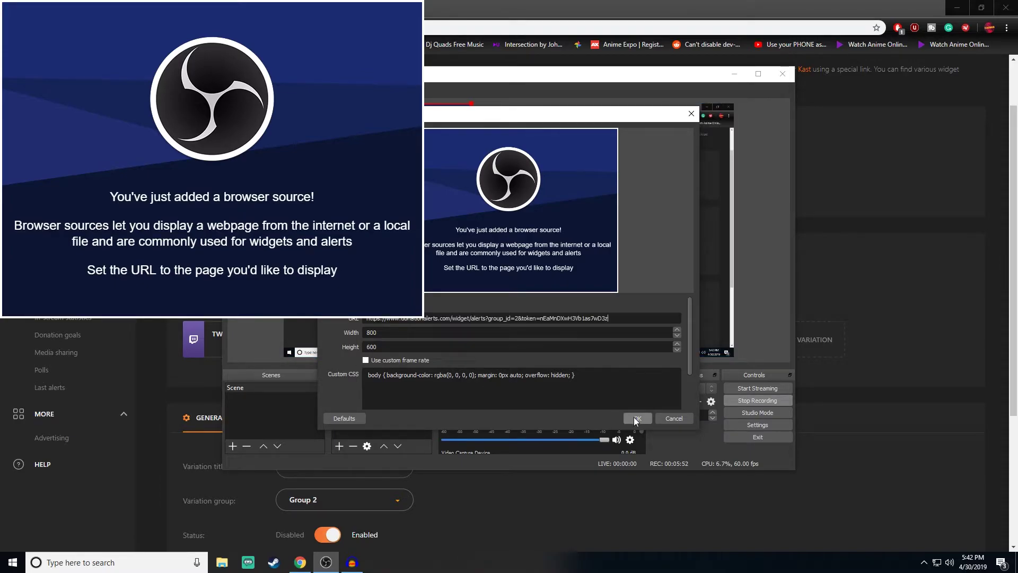
# Step: Move the Notification source to the middle of the preview canvas, and return to the alerts widget page
pyautogui.moveTo(430, 211); pyautogui.dragTo(561, 256)
pyautogui.moveTo(444, 78); pyautogui.dragTo(357, 78)
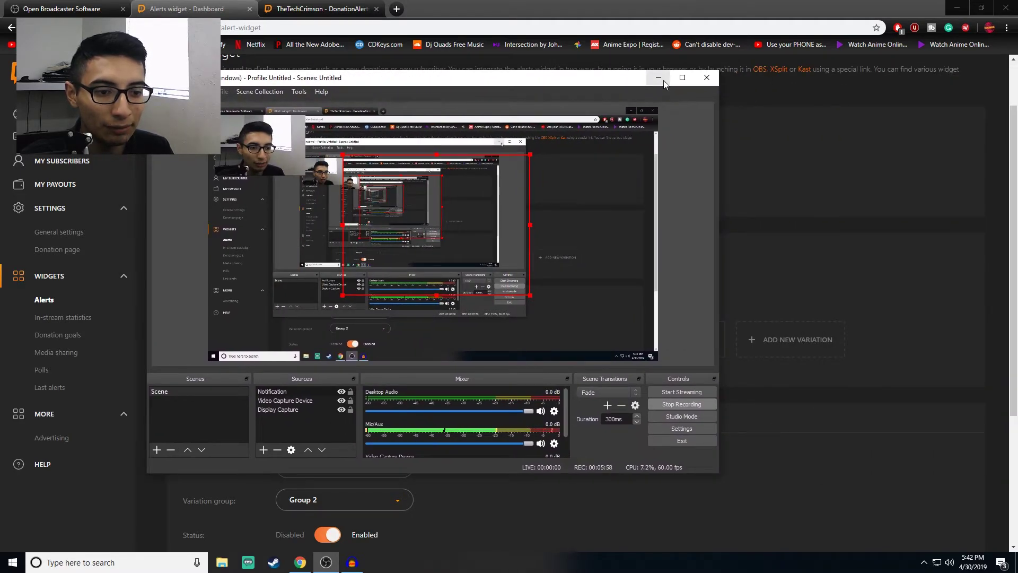
pyautogui.click(646, 78)
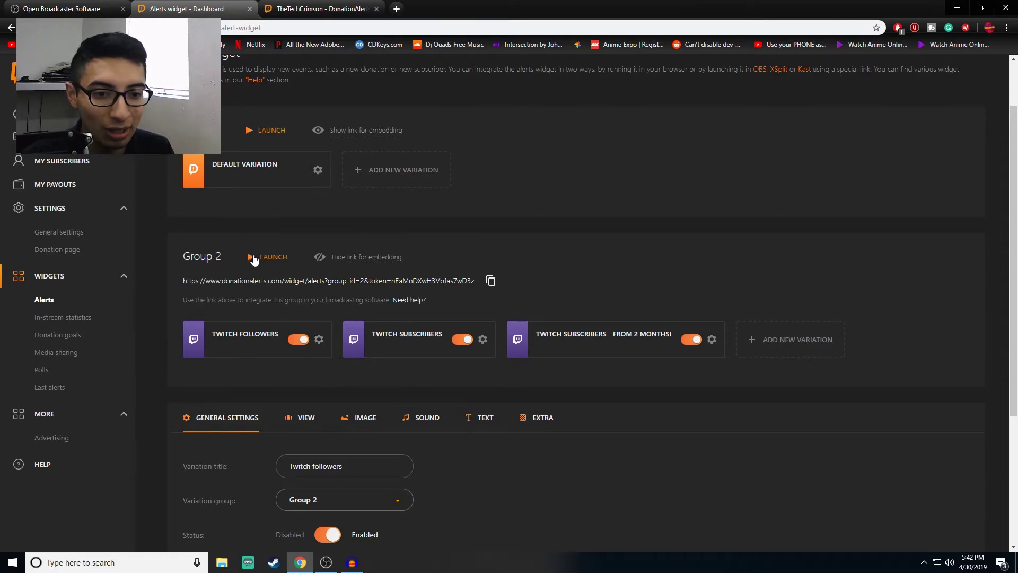
# Step: Send a test alert from the Twitch followers variation and check the preview in OBS
pyautogui.click(319, 339)
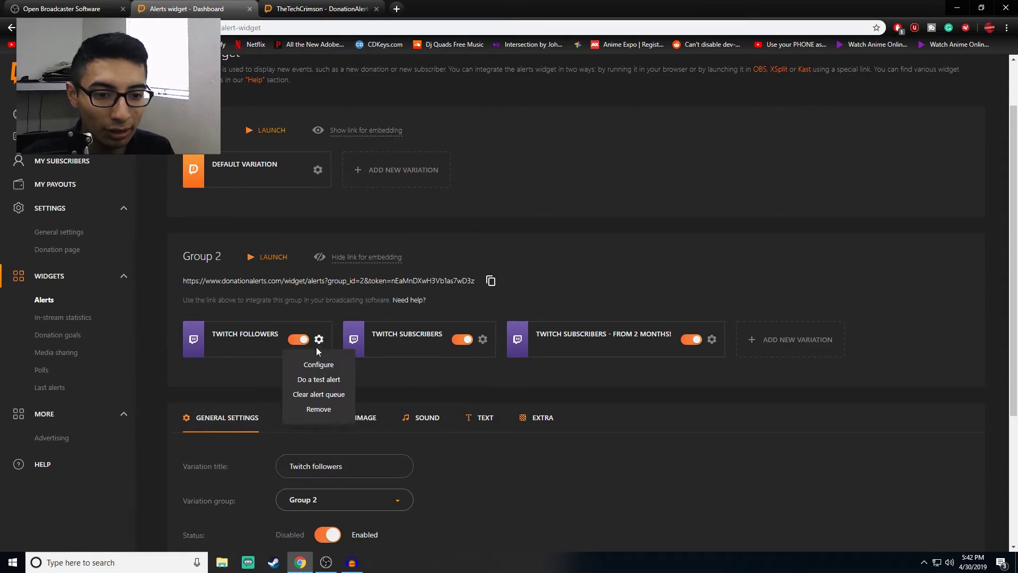
pyautogui.click(325, 380)
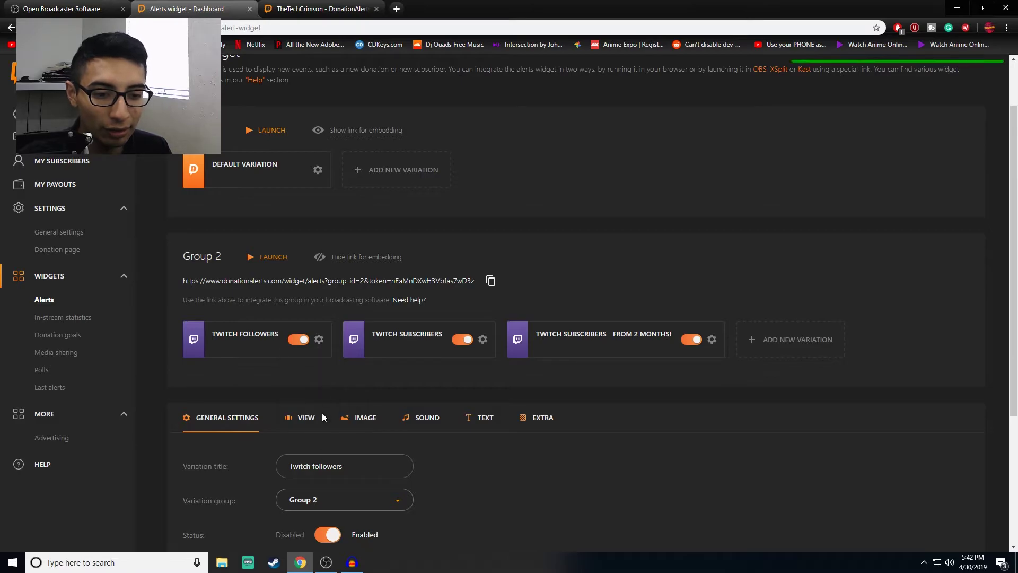
pyautogui.click(326, 562)
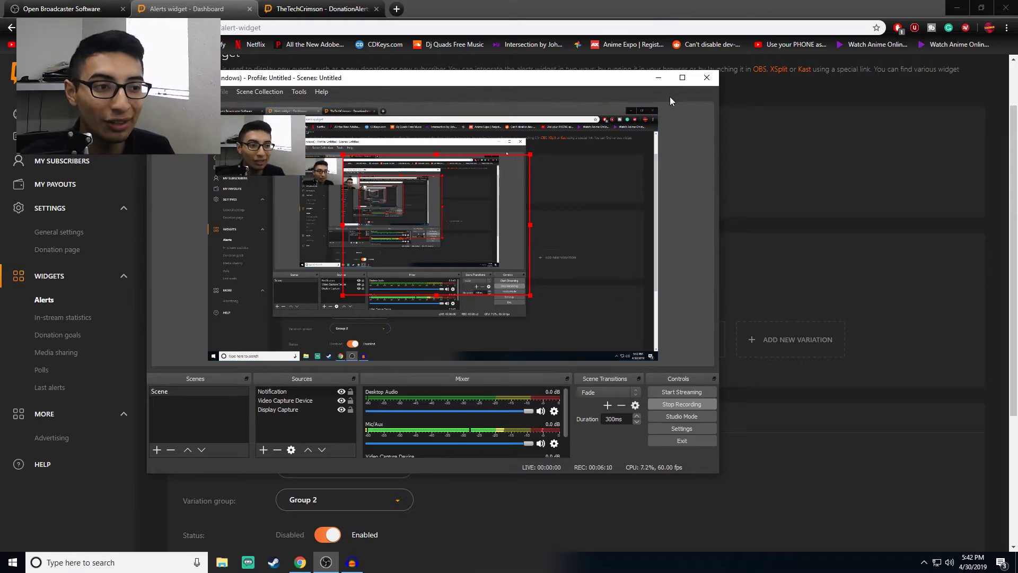
pyautogui.click(659, 80)
# Step: Return to the alerts widget page, open the Twitch followers variation for configuration and check the available alert types
pyautogui.scroll(1, 451, 244)
pyautogui.click(403, 311)
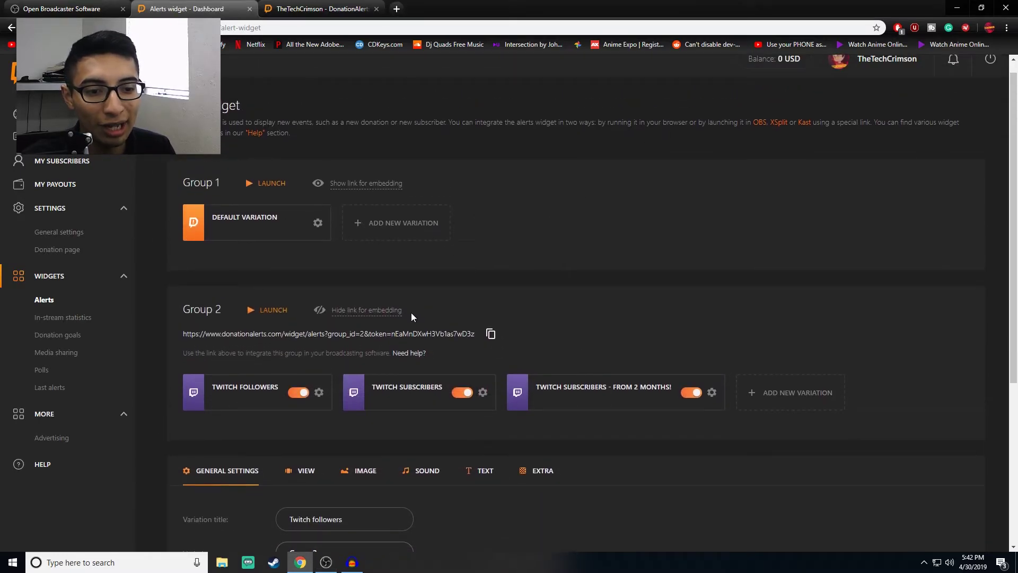
pyautogui.click(320, 394)
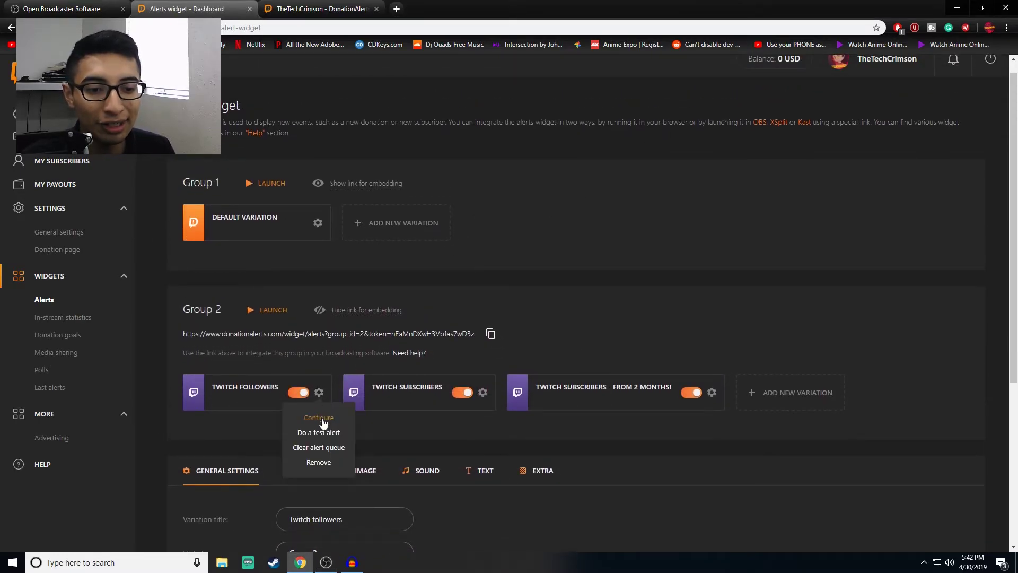
pyautogui.click(319, 417)
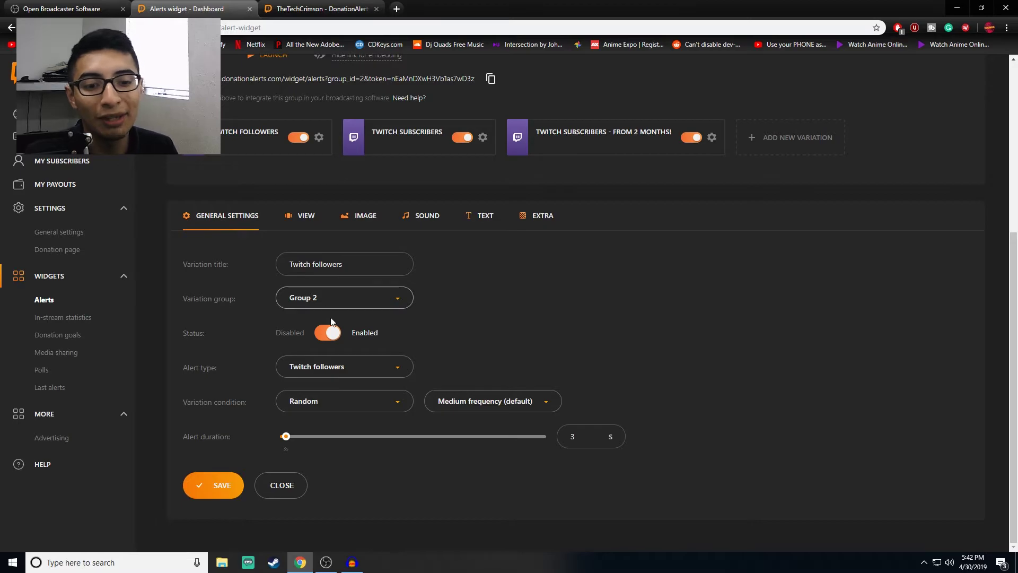
pyautogui.click(368, 370)
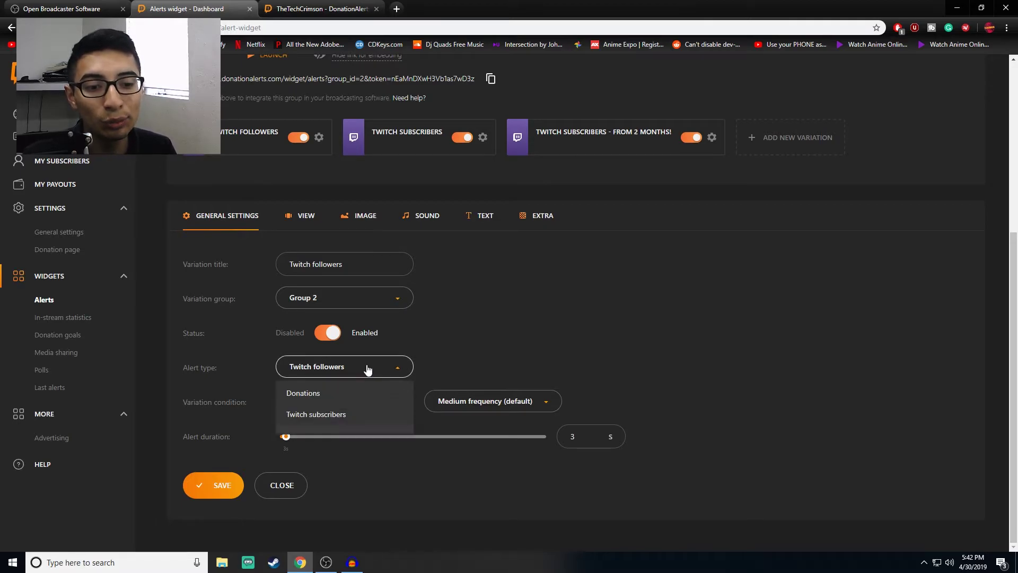
pyautogui.click(451, 352)
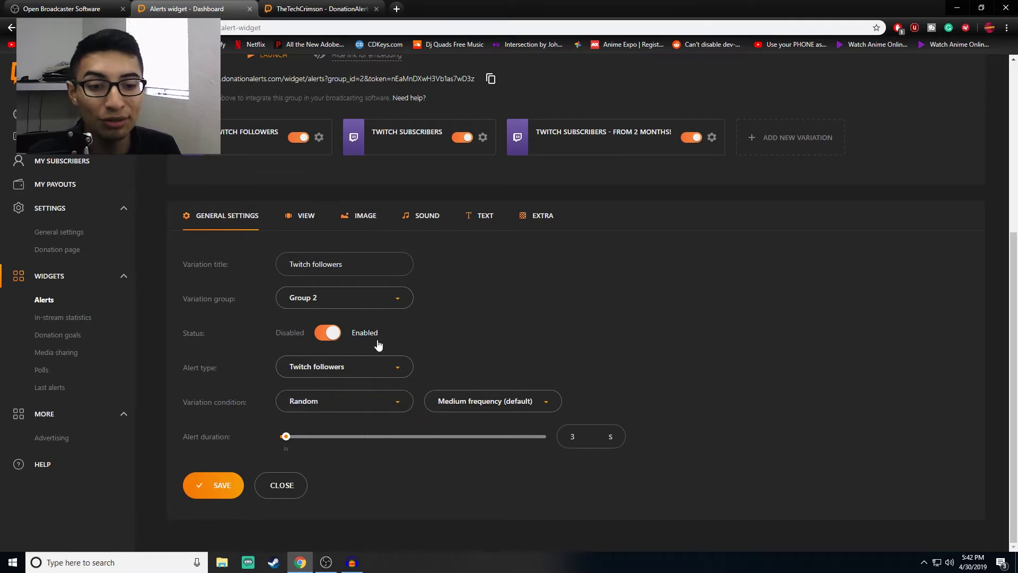
# Step: Set the Twitch followers alert image to penguin.gif from the image gallery and save the variation
pyautogui.click(308, 222)
pyautogui.click(358, 306)
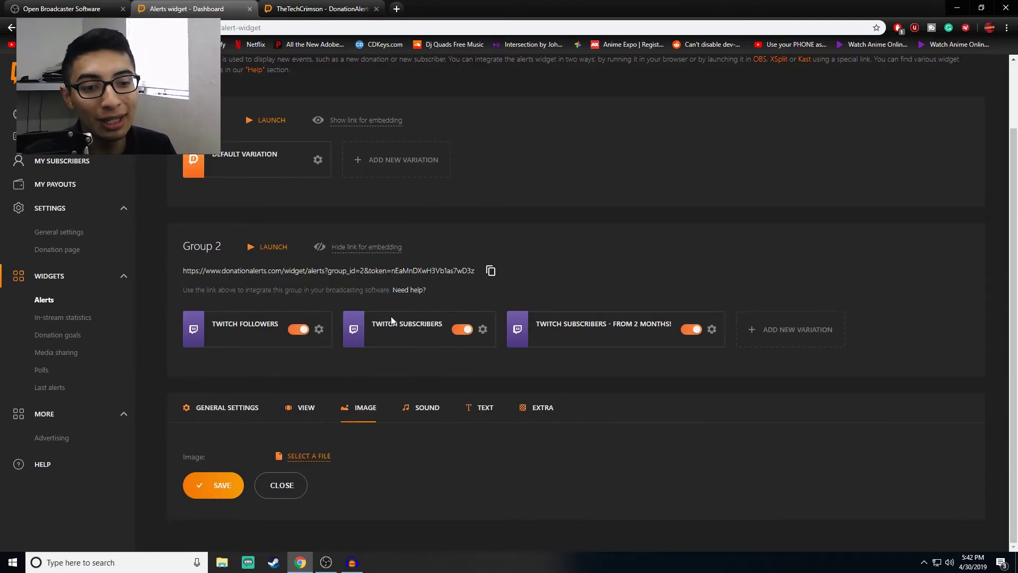
pyautogui.click(322, 458)
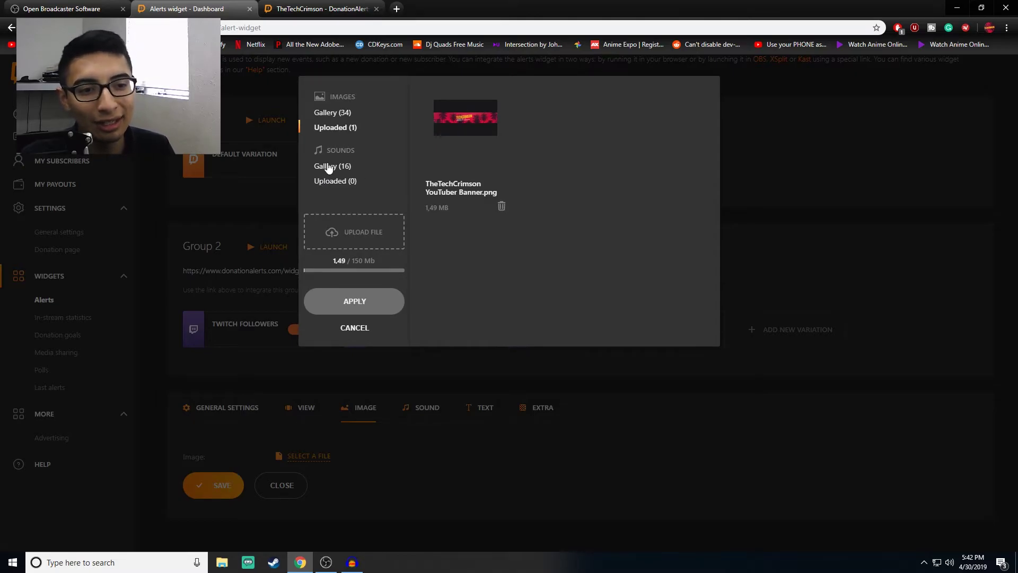
pyautogui.click(332, 112)
pyautogui.scroll(-5, 493, 204)
pyautogui.click(493, 204)
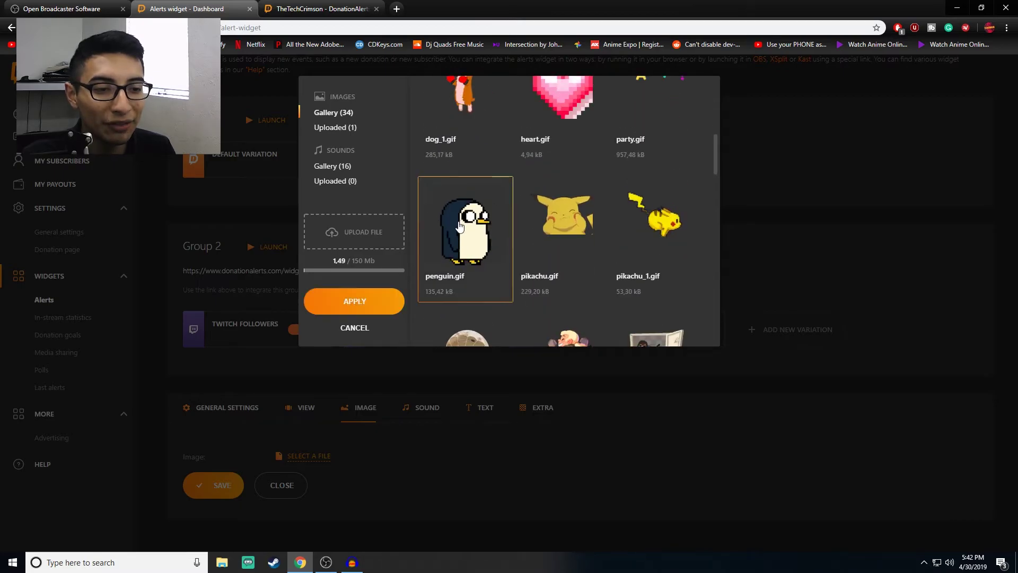
pyautogui.click(374, 293)
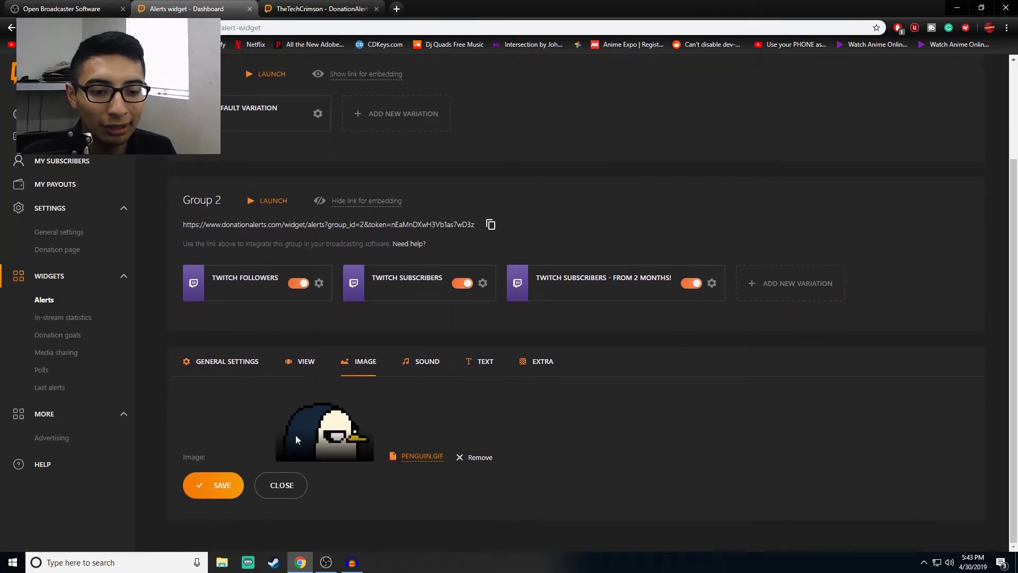
pyautogui.click(215, 484)
# Step: Preview ohyeah.mp3 from the sound gallery, apply it as the Twitch followers alert sound and save the variation
pyautogui.click(419, 363)
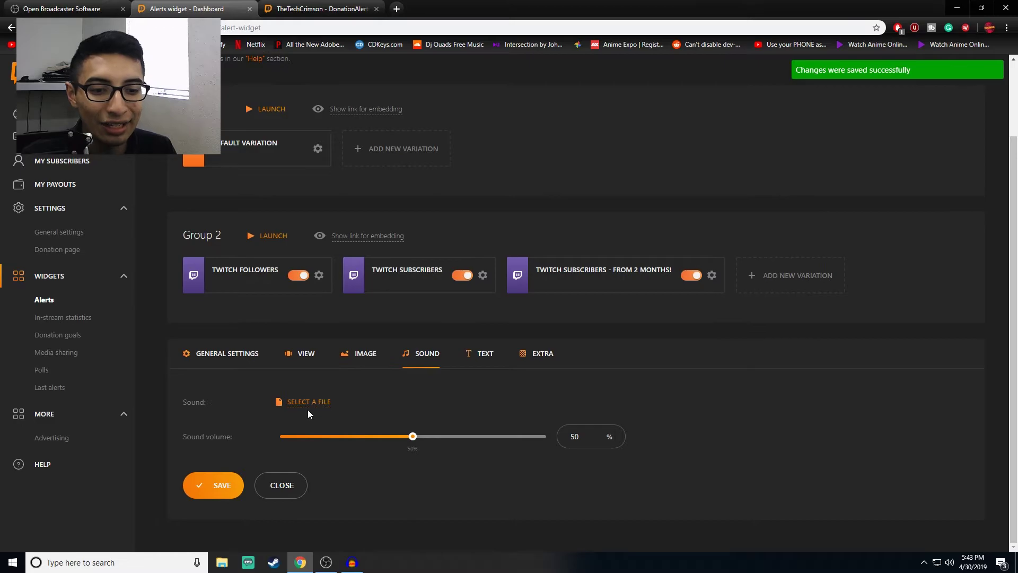
pyautogui.click(293, 405)
pyautogui.click(343, 128)
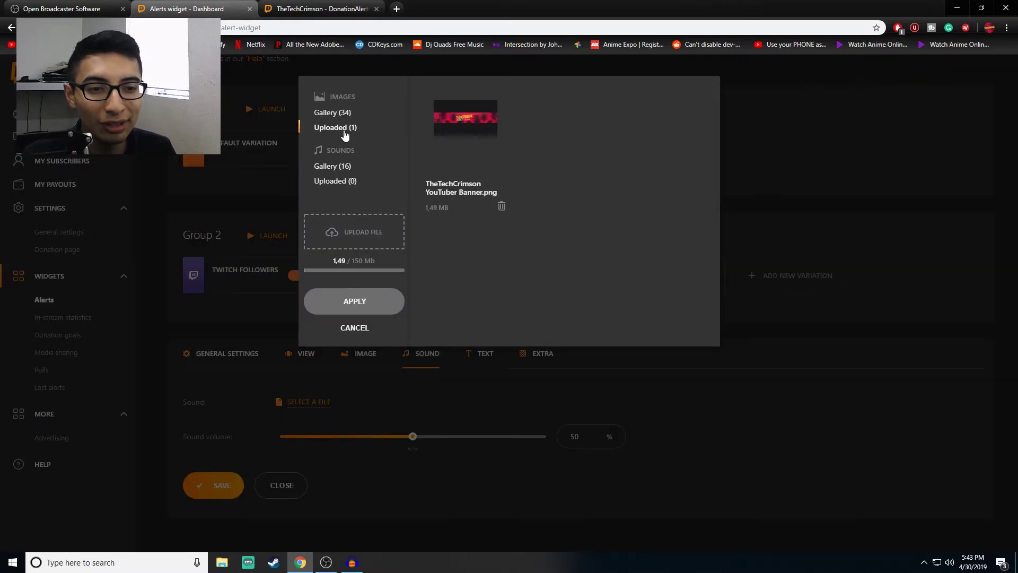
pyautogui.click(343, 169)
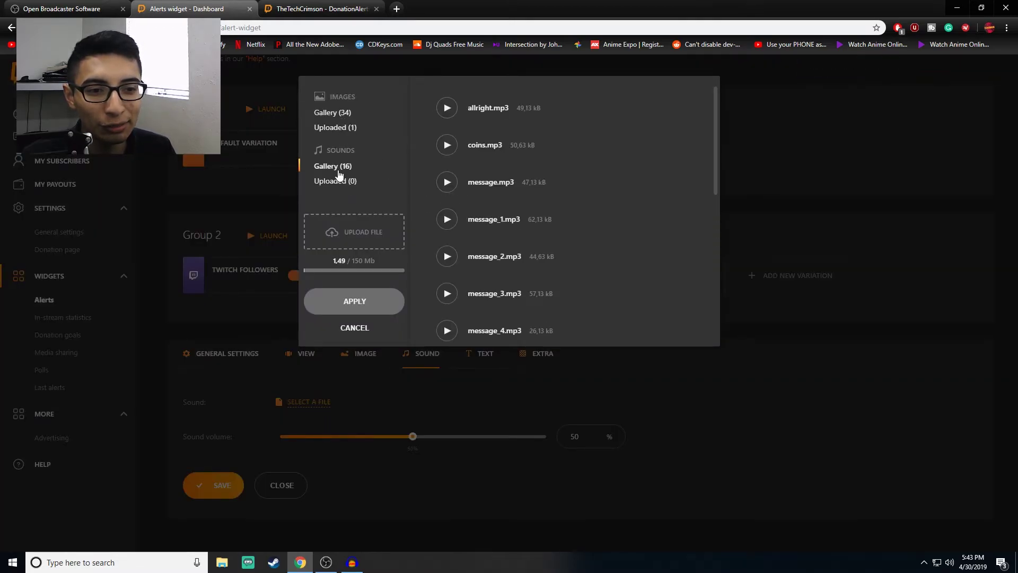
pyautogui.scroll(-2, 445, 212)
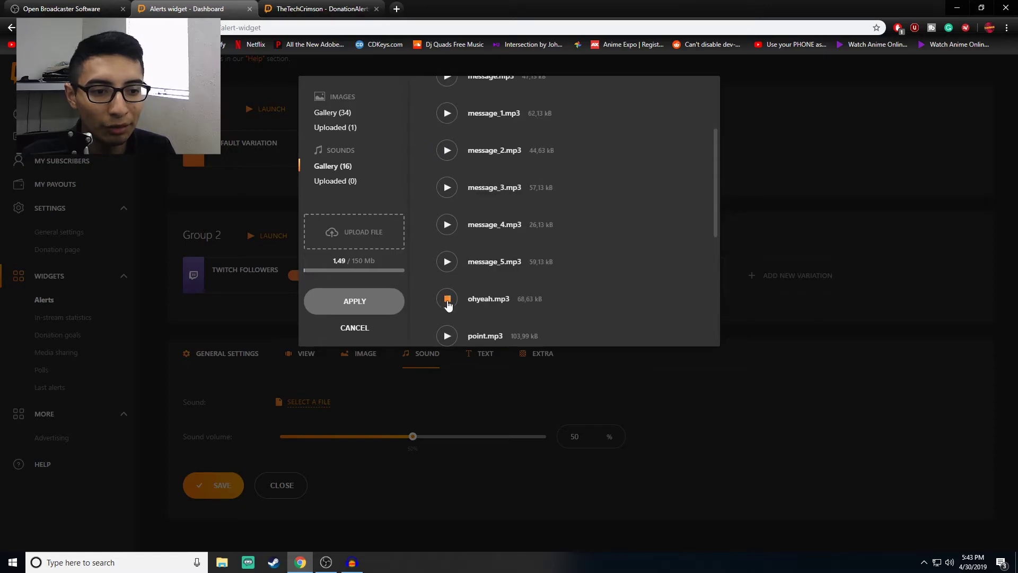
pyautogui.click(447, 299)
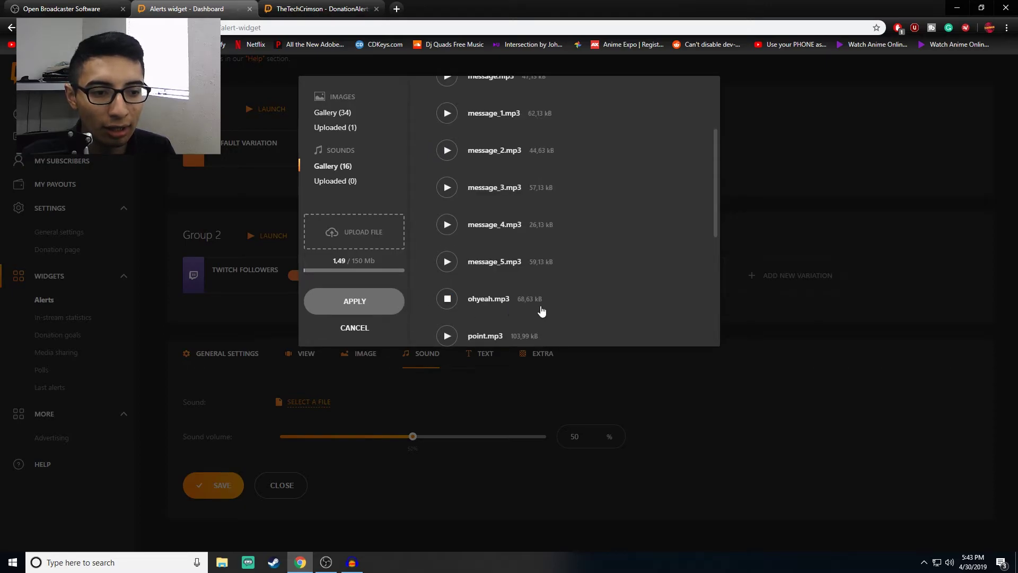
pyautogui.click(499, 301)
pyautogui.click(347, 304)
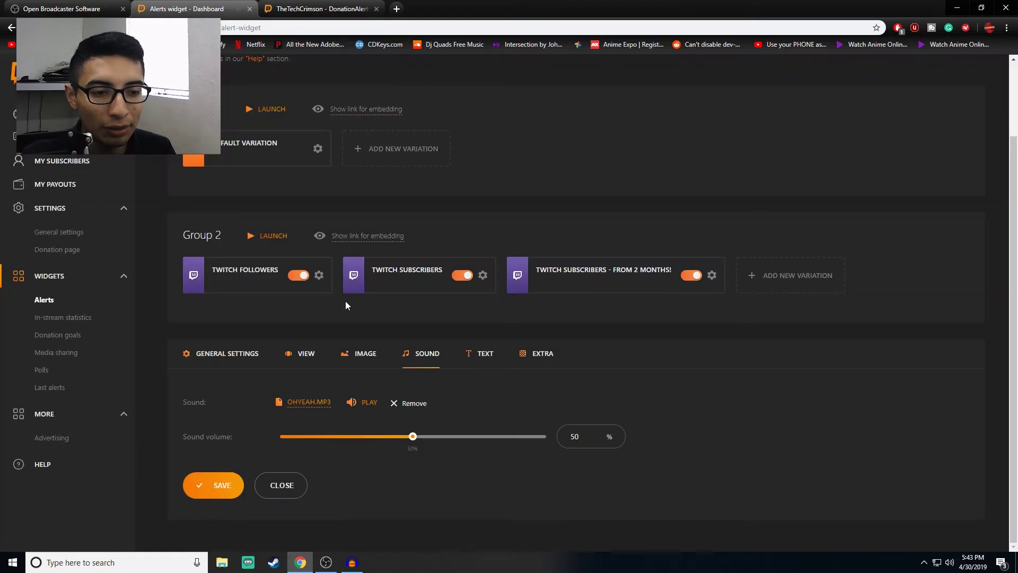
pyautogui.click(215, 484)
# Step: Review the header template and font options in the Twitch followers text settings, and save the variation
pyautogui.click(472, 354)
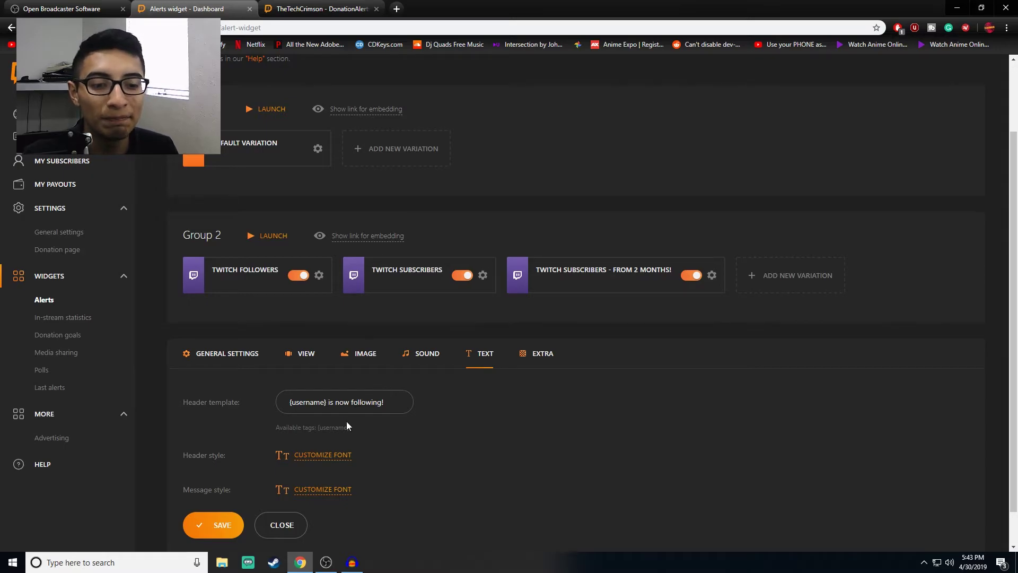
pyautogui.scroll(-1, 318, 392)
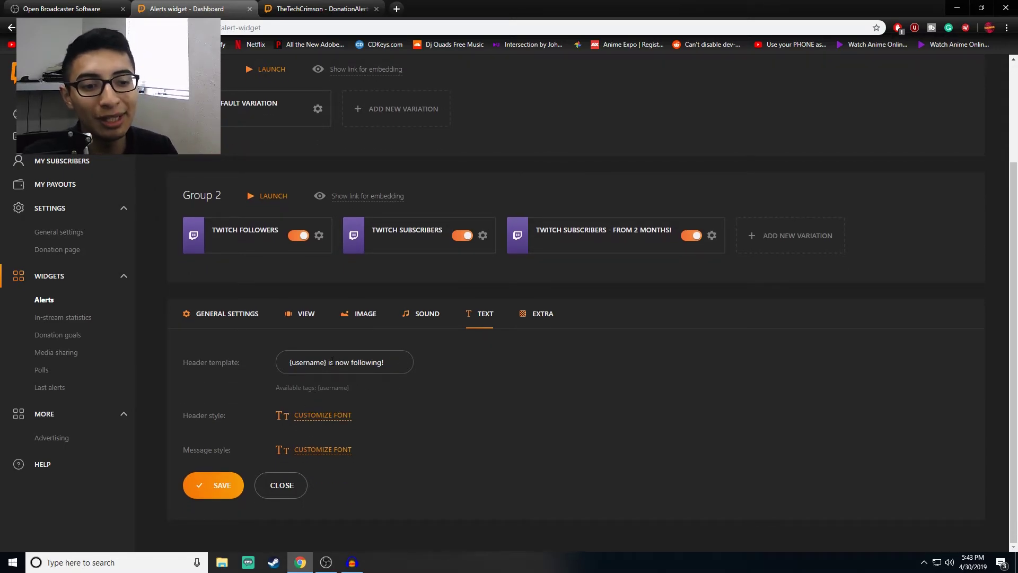
pyautogui.click(237, 479)
# Step: Send another test alert from the Twitch followers variation and switch to OBS to check it in the preview
pyautogui.click(318, 236)
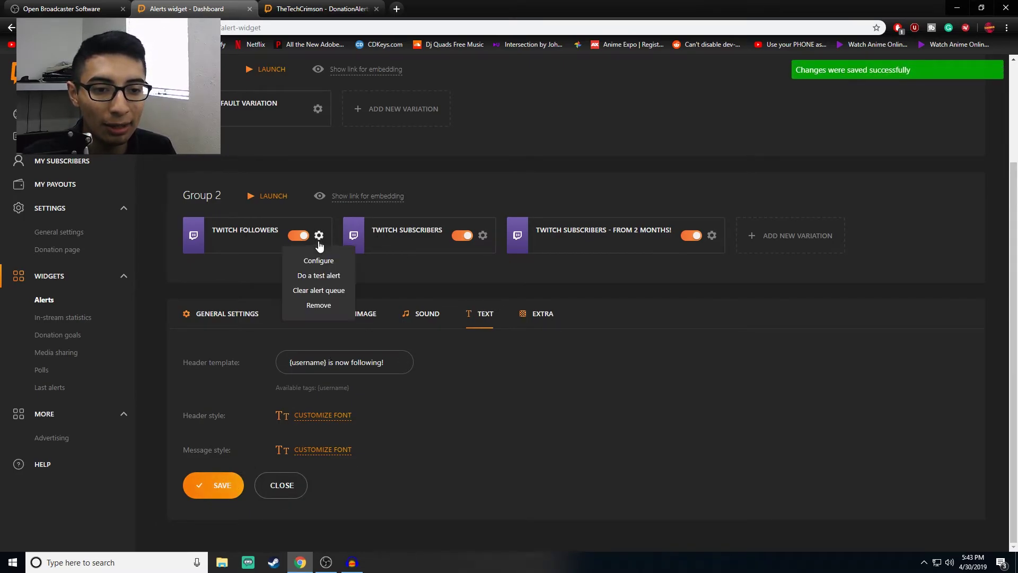
pyautogui.click(318, 275)
pyautogui.click(326, 562)
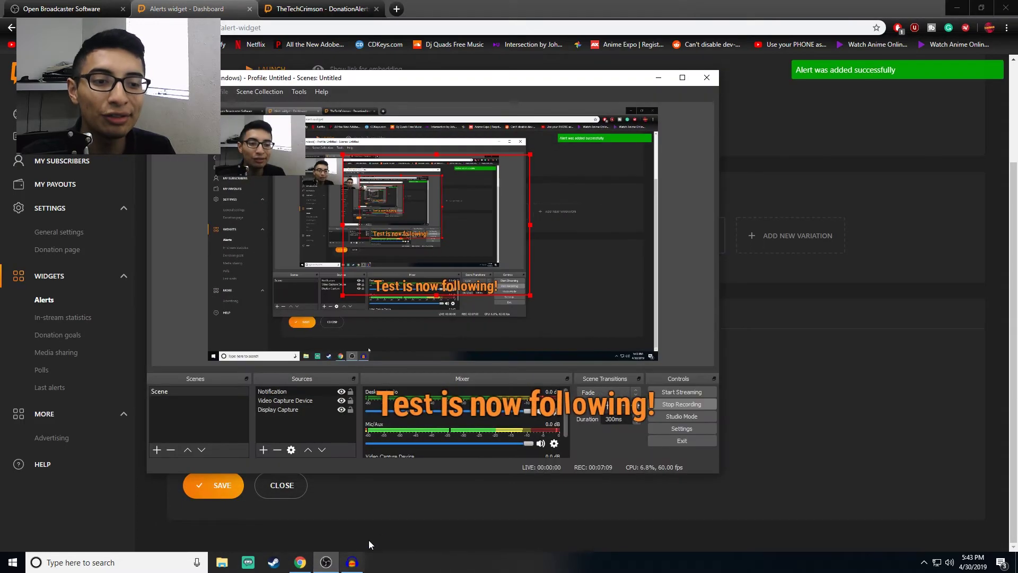
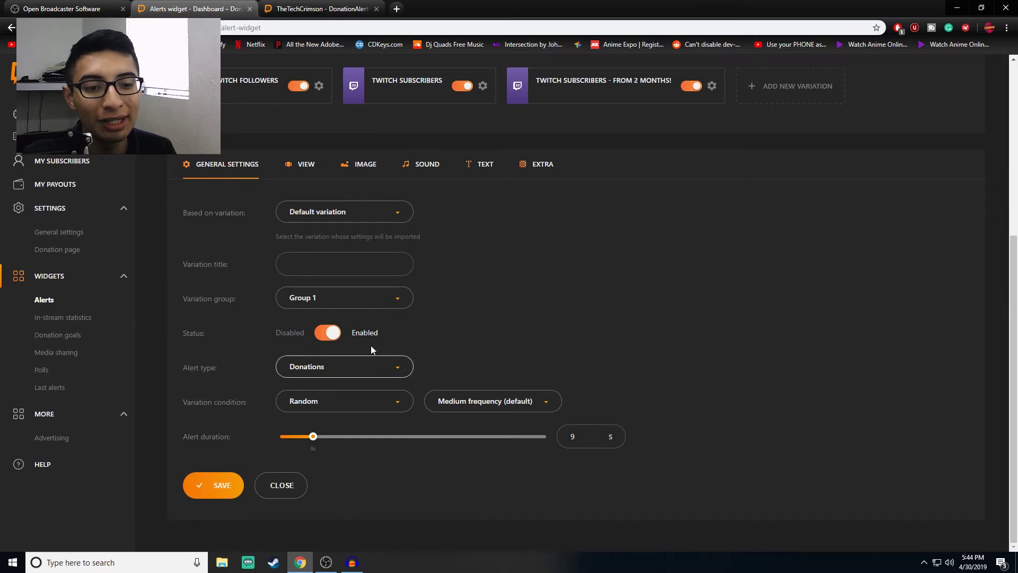
# Step: Examine the new Group 1 variation's view, image, sound, text and extra settings, and its alert type options
pyautogui.click(311, 268)
pyautogui.click(430, 260)
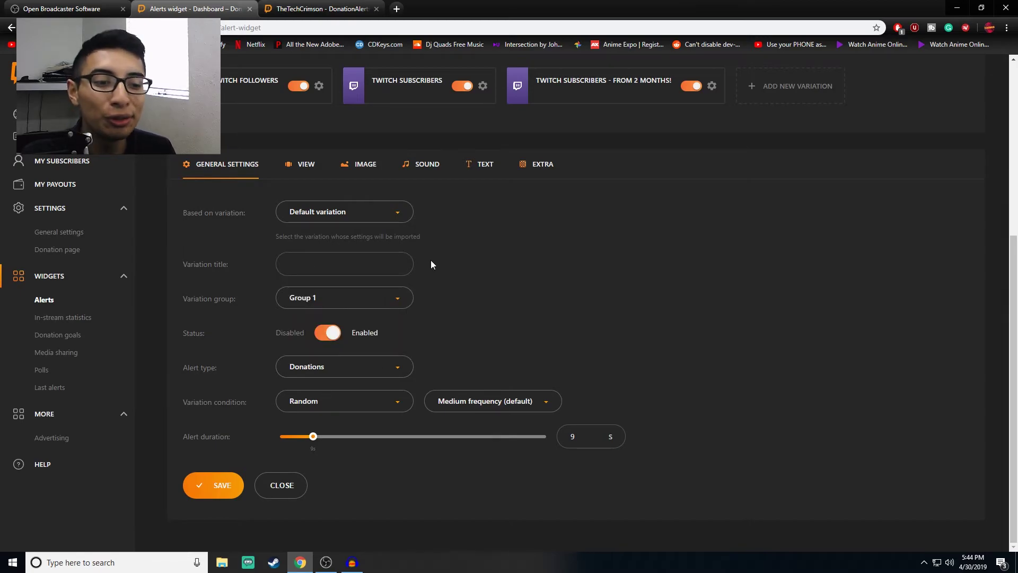
pyautogui.click(304, 162)
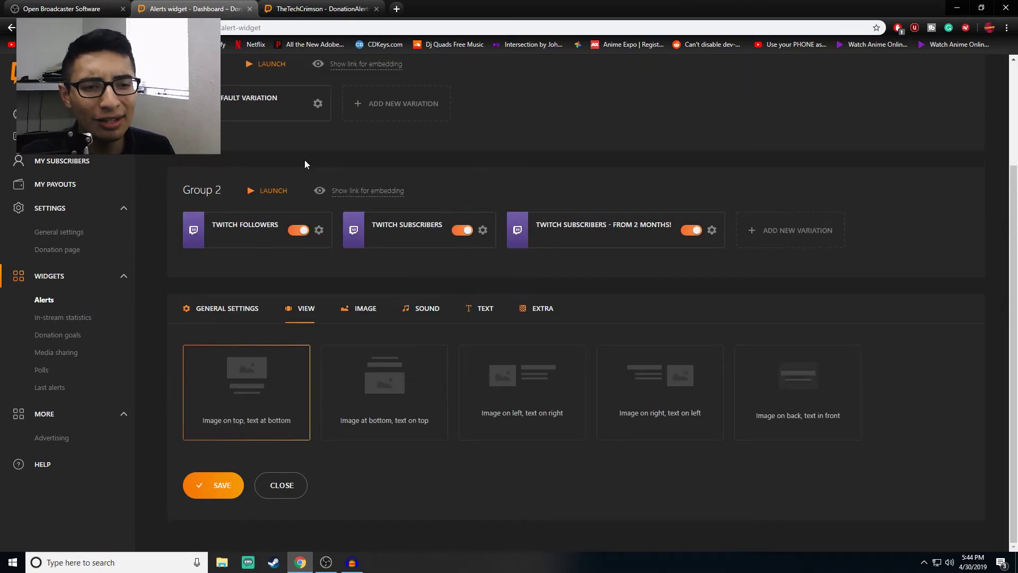
pyautogui.click(356, 310)
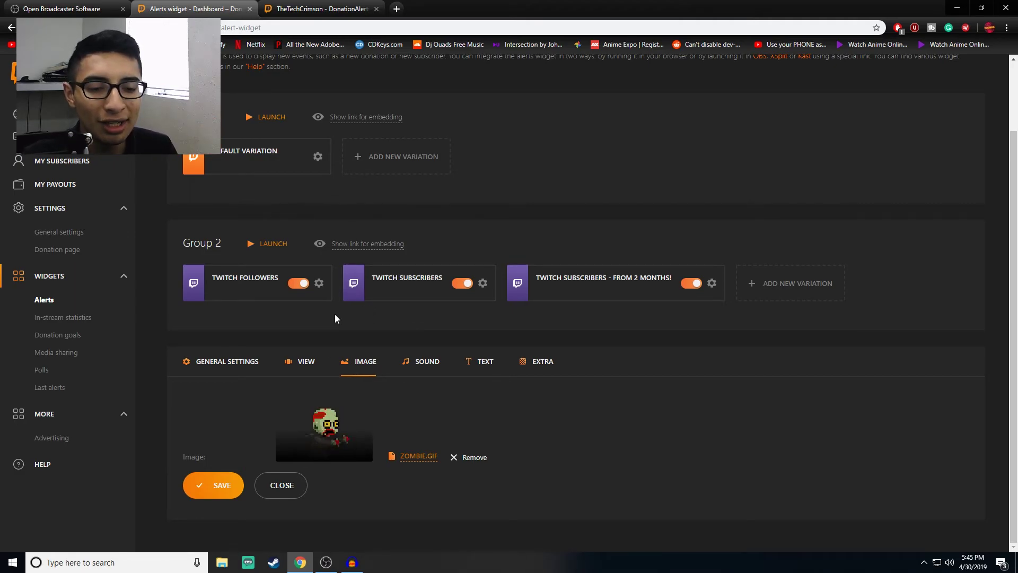
pyautogui.click(424, 366)
pyautogui.click(483, 352)
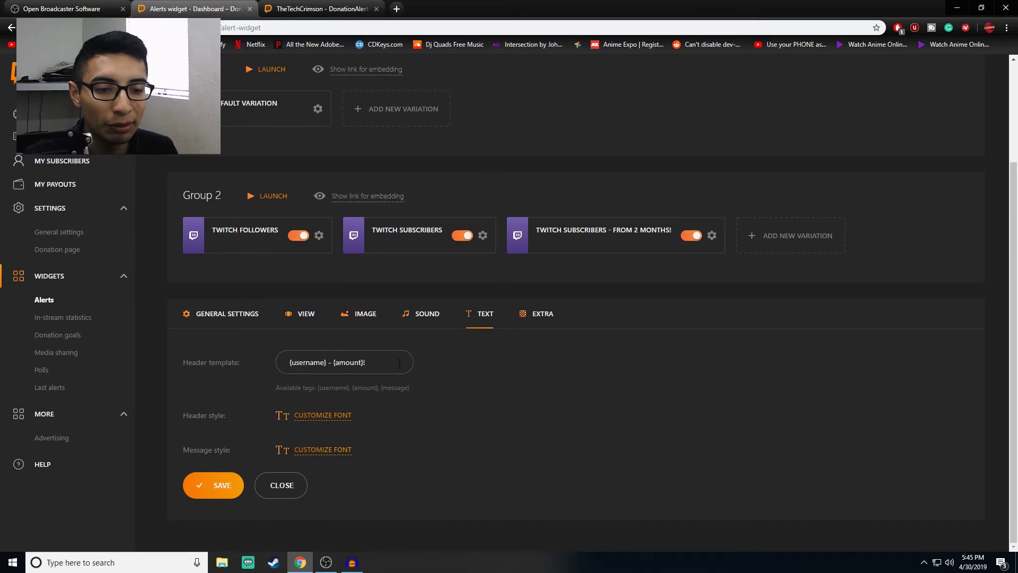
pyautogui.click(521, 319)
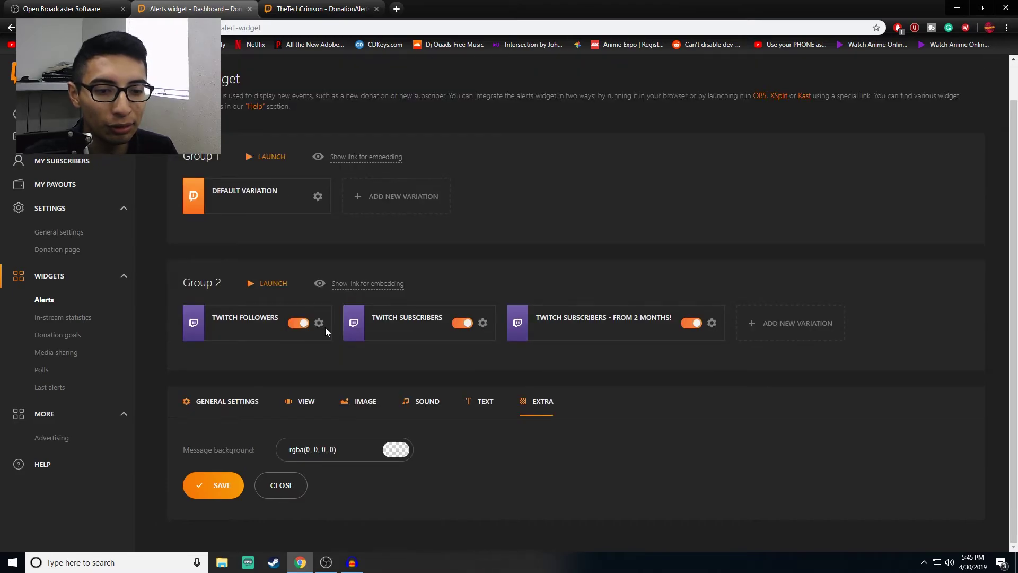
pyautogui.click(237, 392)
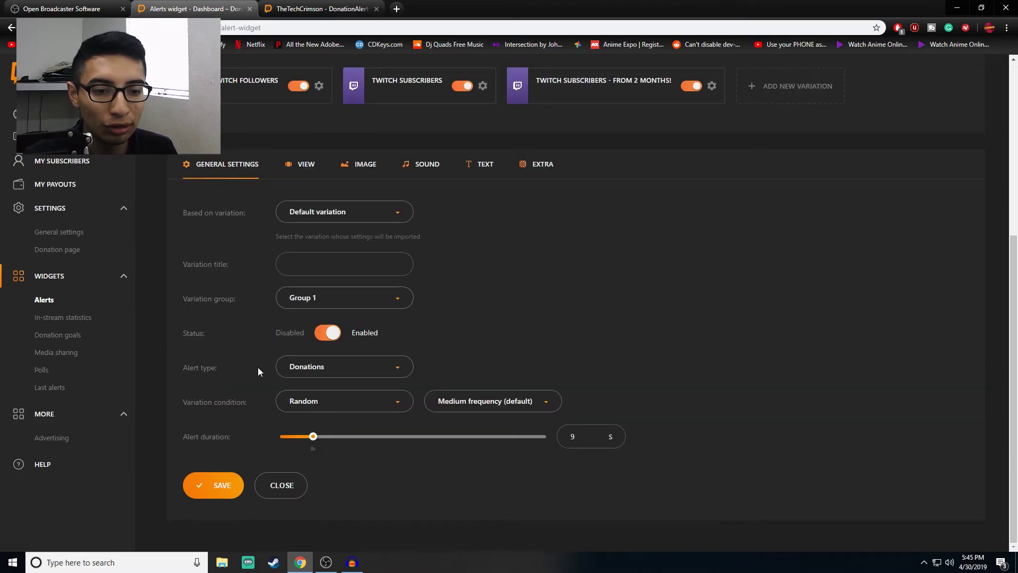
pyautogui.click(364, 369)
pyautogui.click(472, 344)
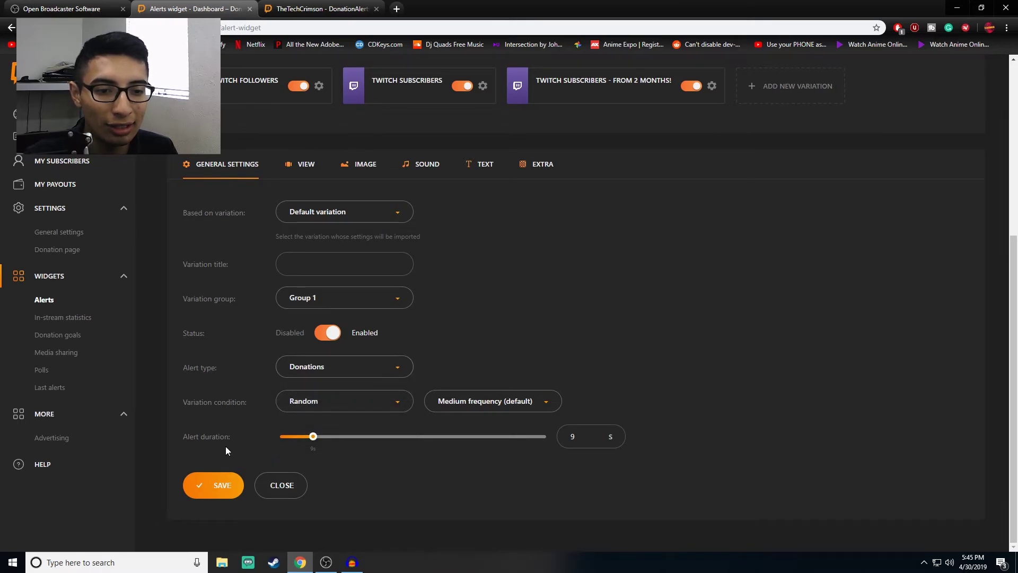
# Step: Title the new Group 1 variation "Donations" and save it
pyautogui.click(212, 484)
pyautogui.click(313, 474)
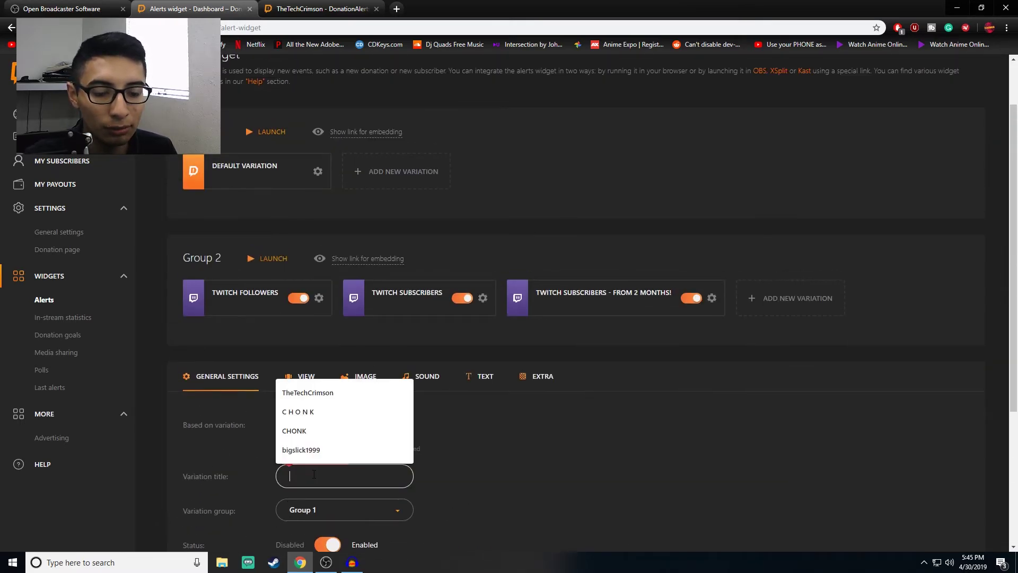
pyautogui.write('Donations')
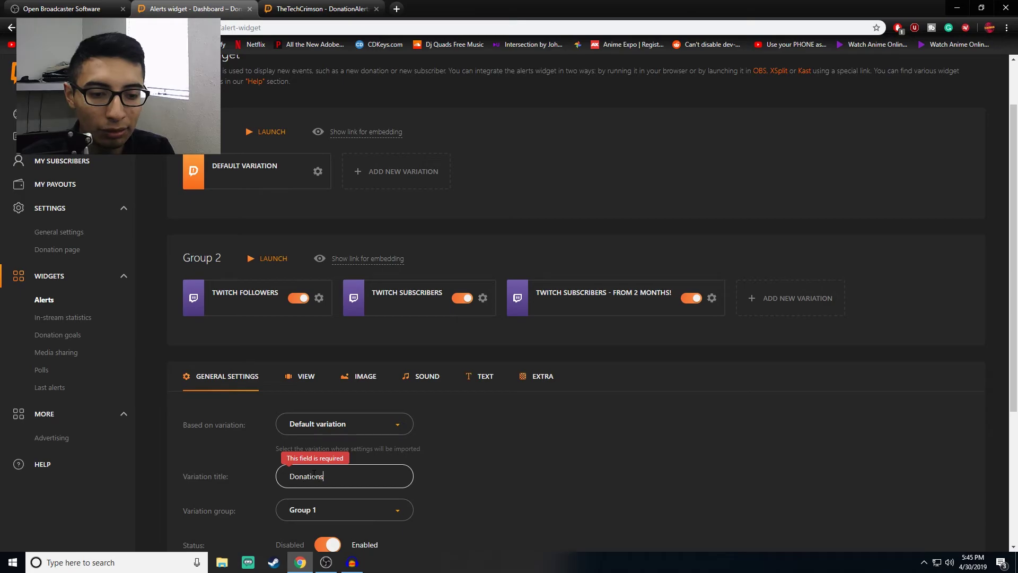
pyautogui.scroll(-4, 314, 474)
pyautogui.click(214, 484)
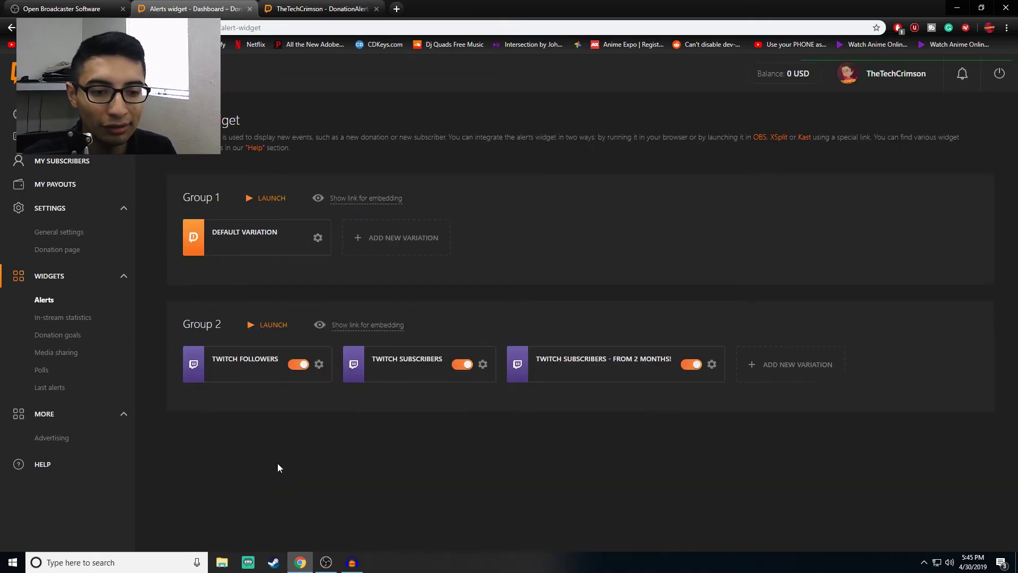
# Step: Reveal the Group 1 embedding link and select the whole URL, including its access token
pyautogui.click(450, 238)
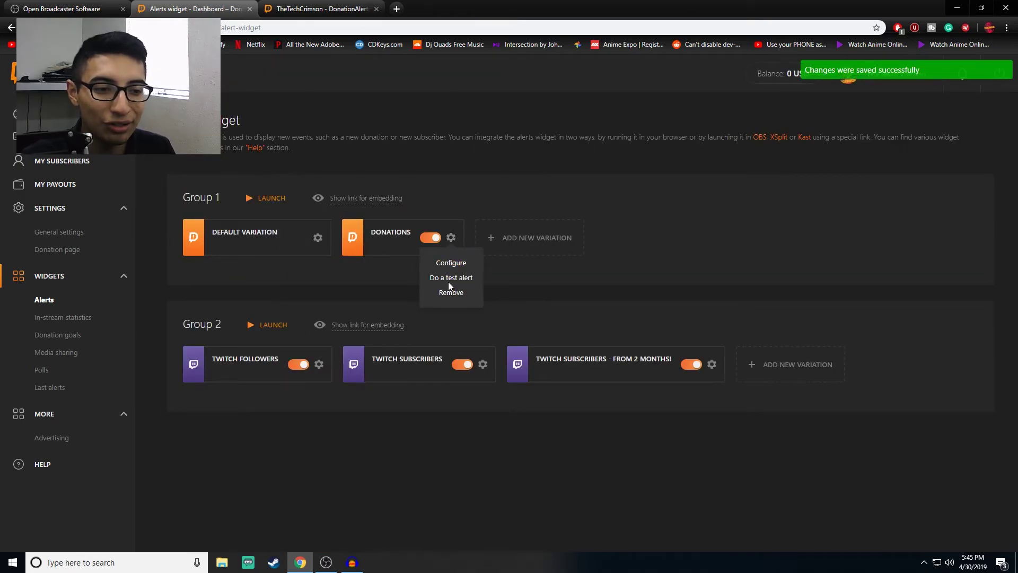
pyautogui.click(381, 199)
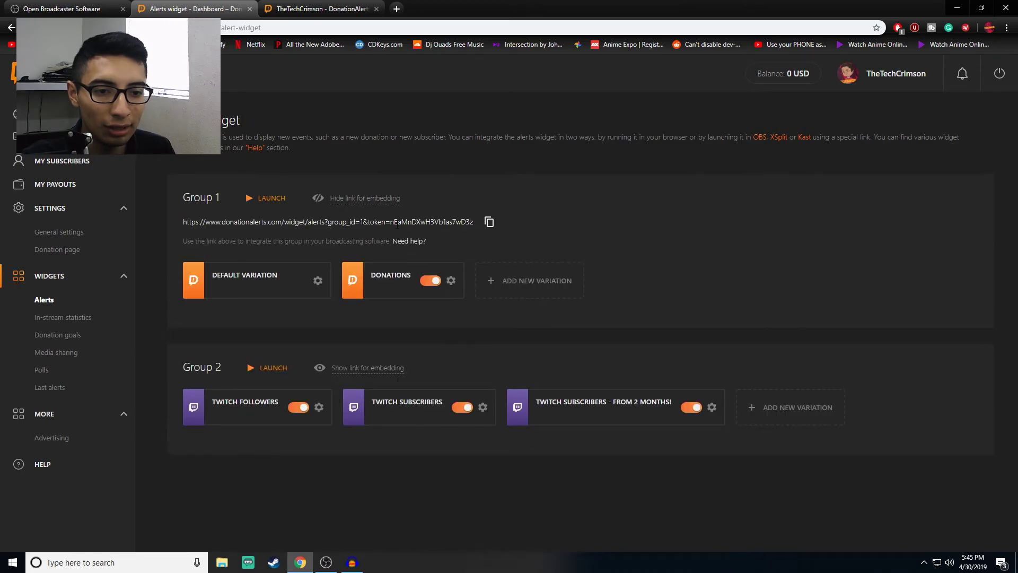
pyautogui.tripleClick(396, 223)
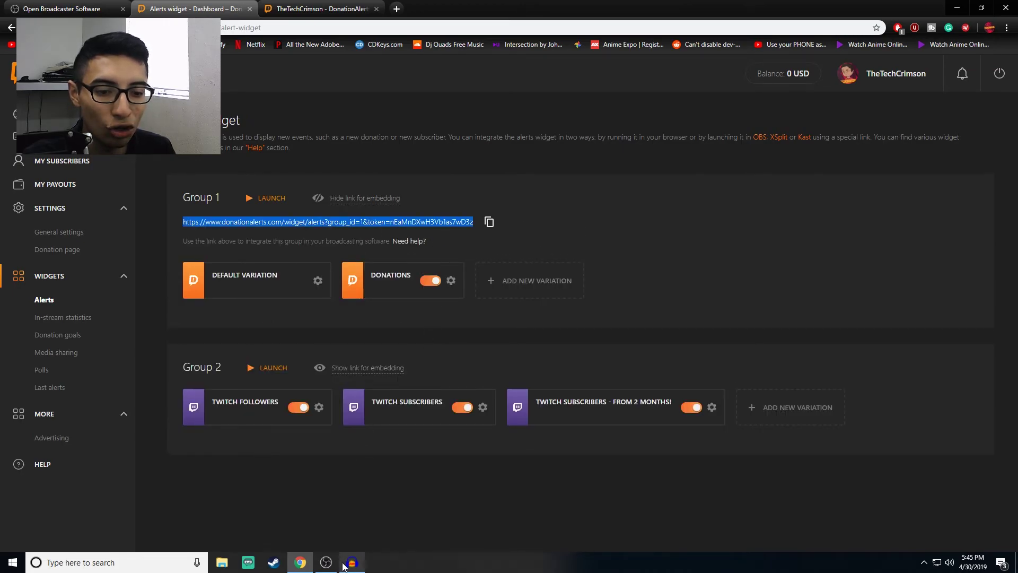
# Step: Switch to OBS and add a new Browser source with the default name to the scene
pyautogui.click(326, 563)
pyautogui.rightClick(307, 388)
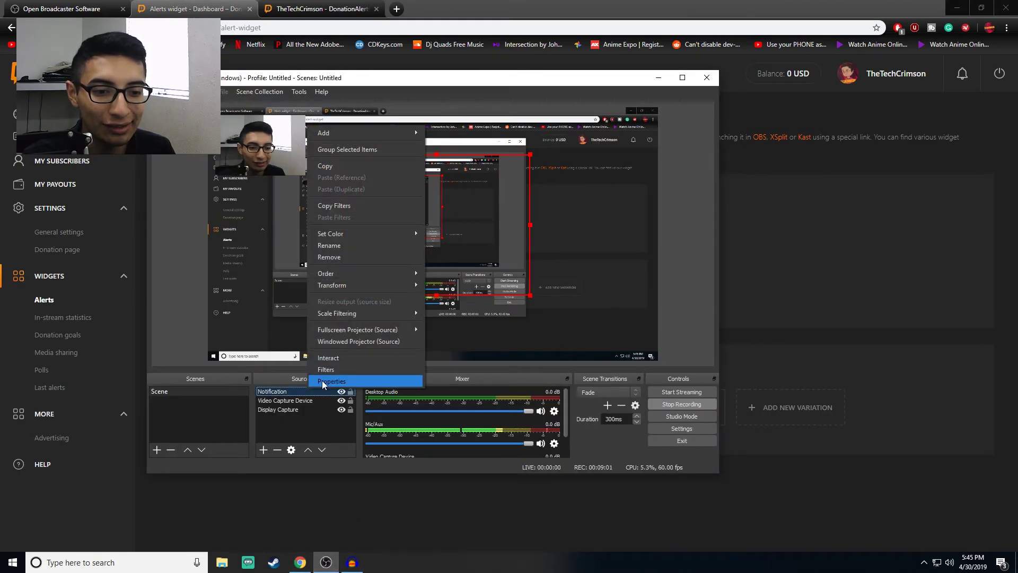
pyautogui.click(282, 418)
pyautogui.rightClick(282, 418)
pyautogui.moveTo(329, 425)
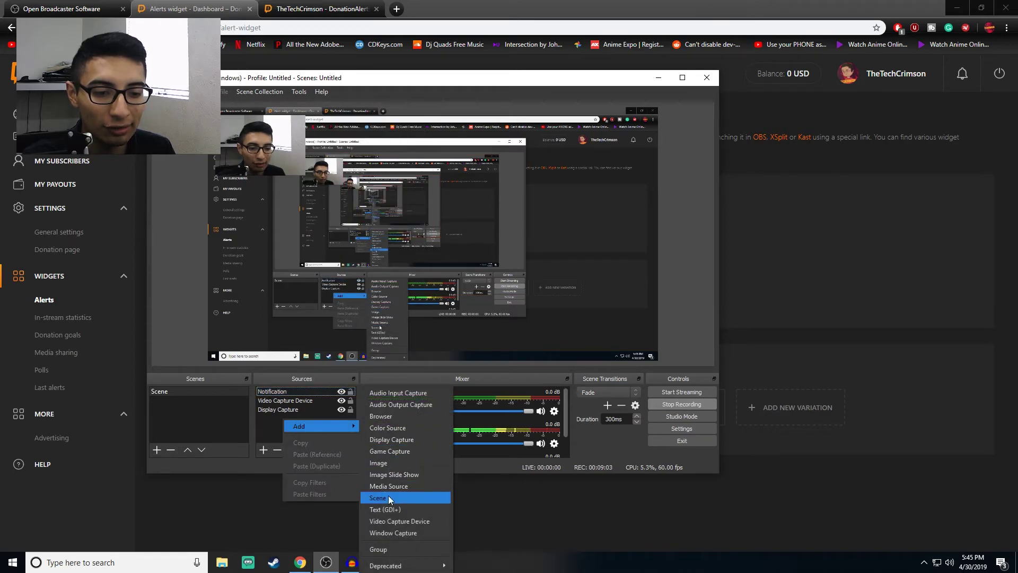
pyautogui.click(387, 416)
pyautogui.click(440, 348)
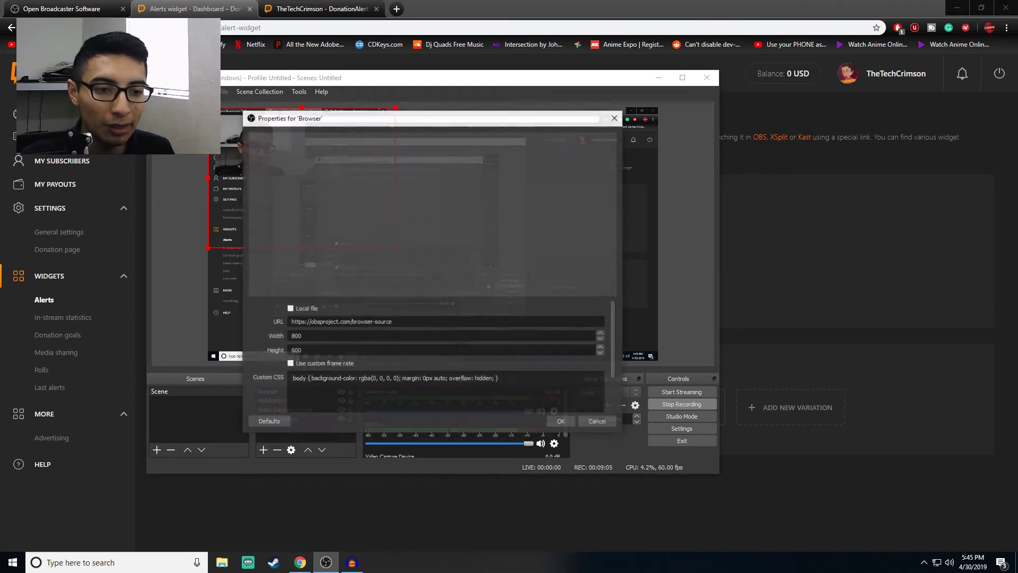
# Step: Set the new Browser source's URL to the copied Group 1 embedding link with its access token and accept the properties
pyautogui.tripleClick(457, 322)
pyautogui.hotkey('ctrl', 'v')
pyautogui.click(574, 418)
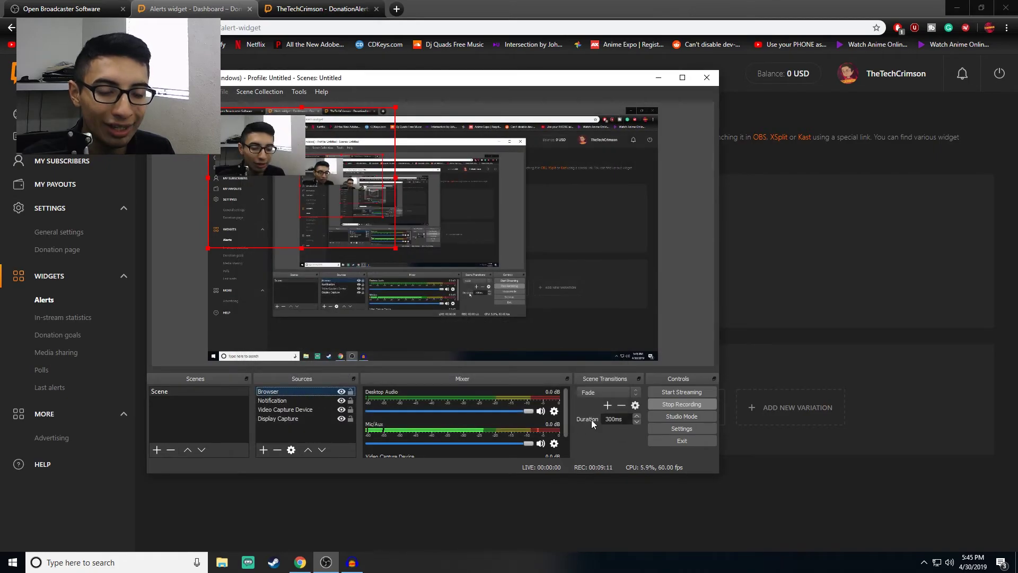
# Step: Move the Browser source towards the middle of the preview and centre it to the screen
pyautogui.moveTo(327, 192); pyautogui.dragTo(460, 240)
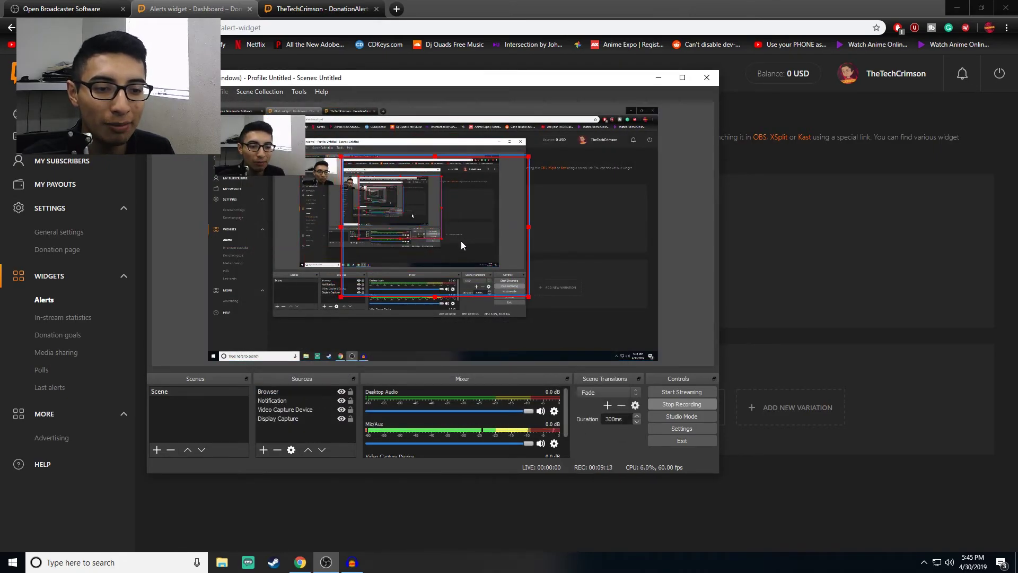
pyautogui.rightClick(436, 226)
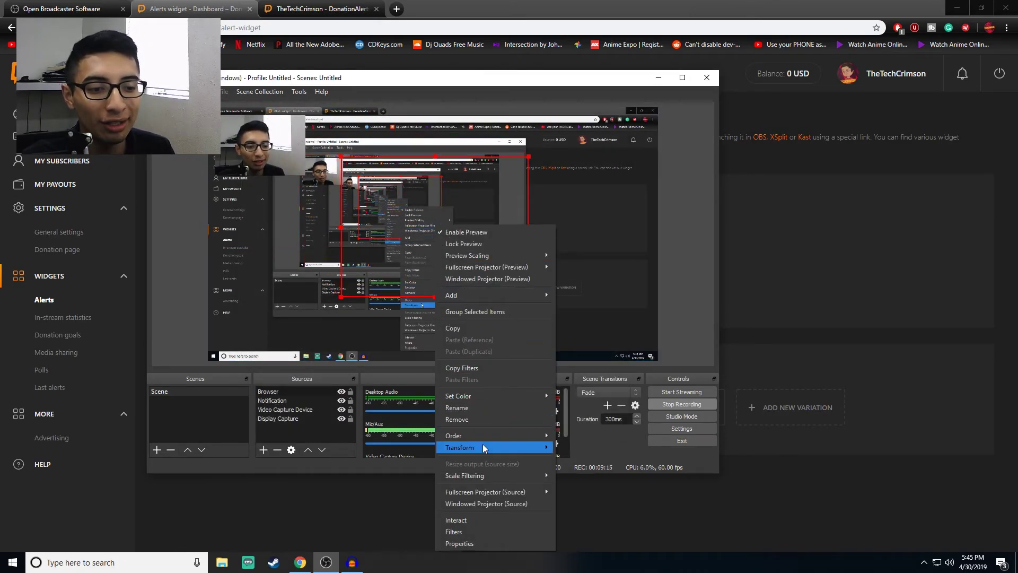
pyautogui.moveTo(483, 445)
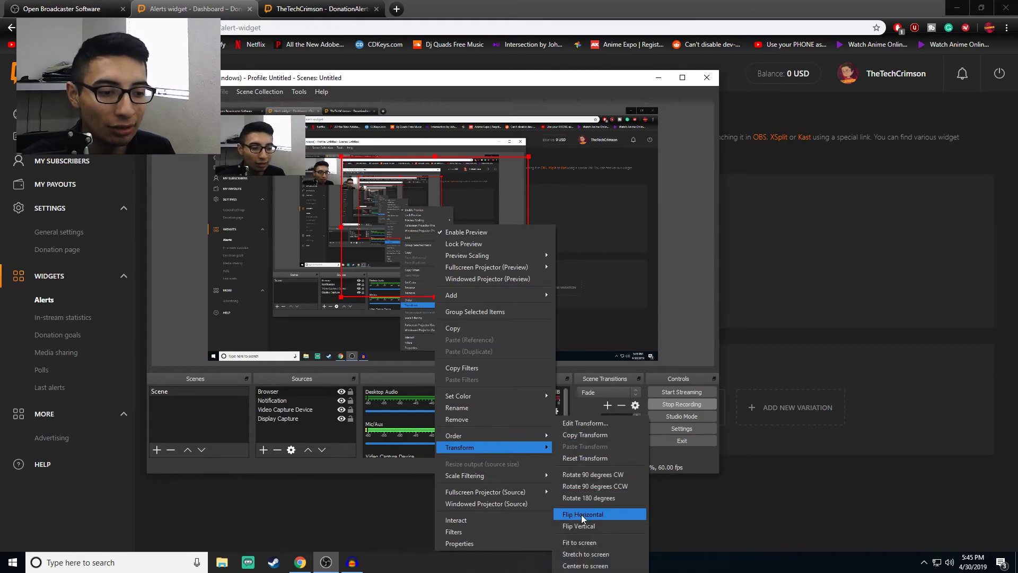
pyautogui.click(584, 565)
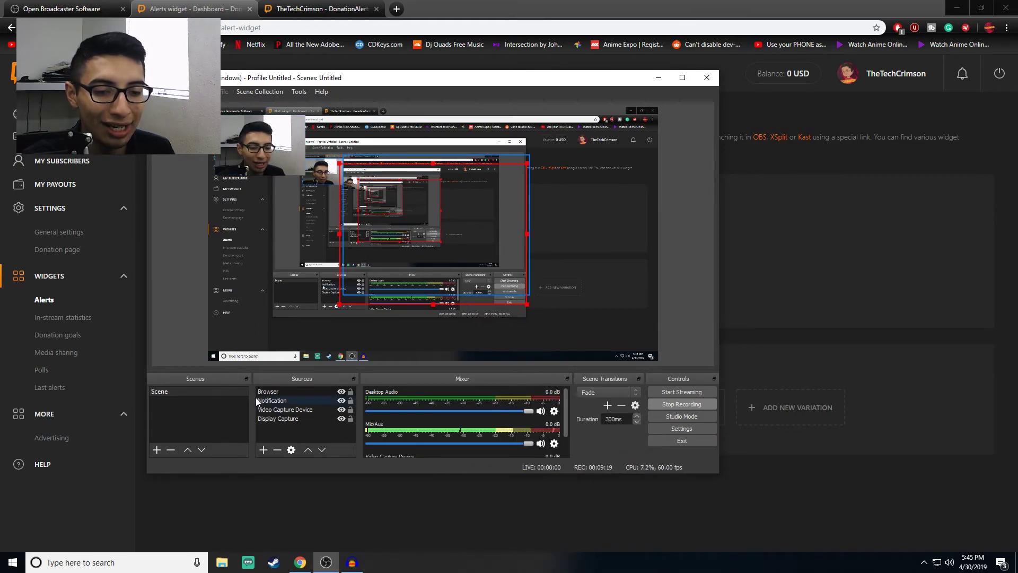
# Step: Send a test alert from the Donations variation in the browser and switch to OBS to check it in the preview
pyautogui.click(310, 488)
pyautogui.click(451, 281)
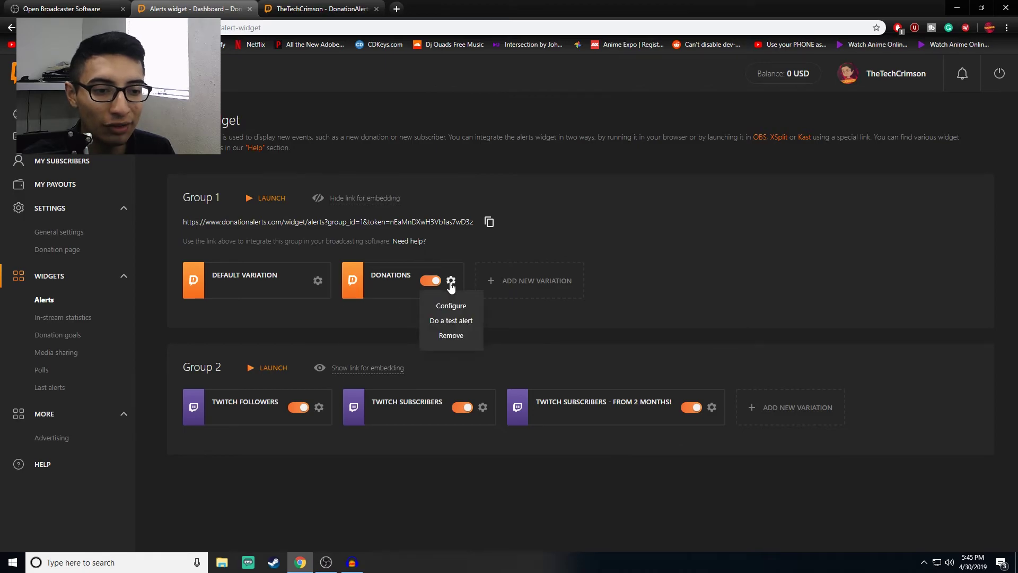
pyautogui.click(452, 321)
pyautogui.click(326, 562)
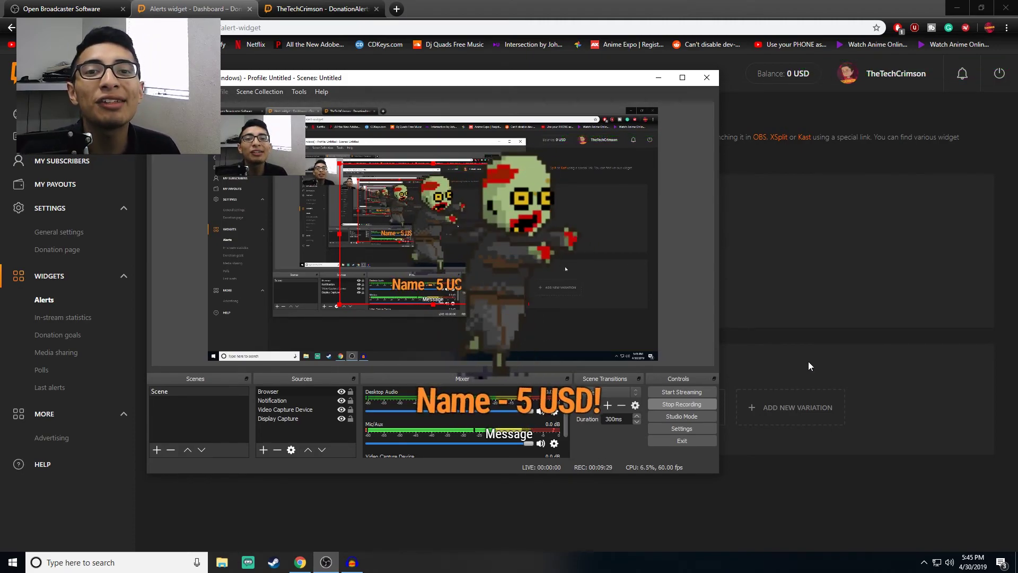
# Step: Return to DonationAlerts in the browser and examine the dashboard's dynamics chart, active donation goals, statistics and last alerts
pyautogui.click(812, 327)
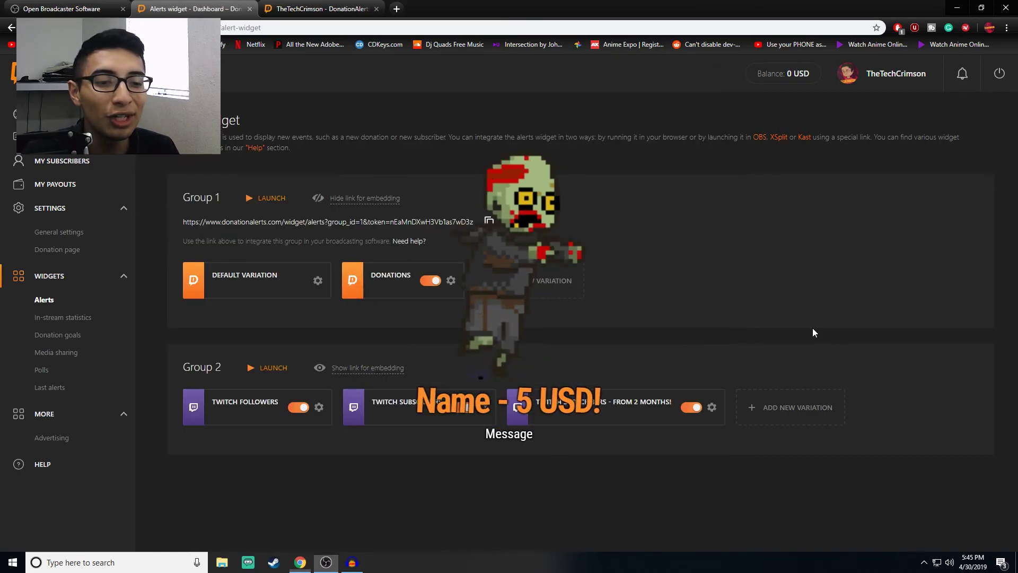
pyautogui.click(47, 27)
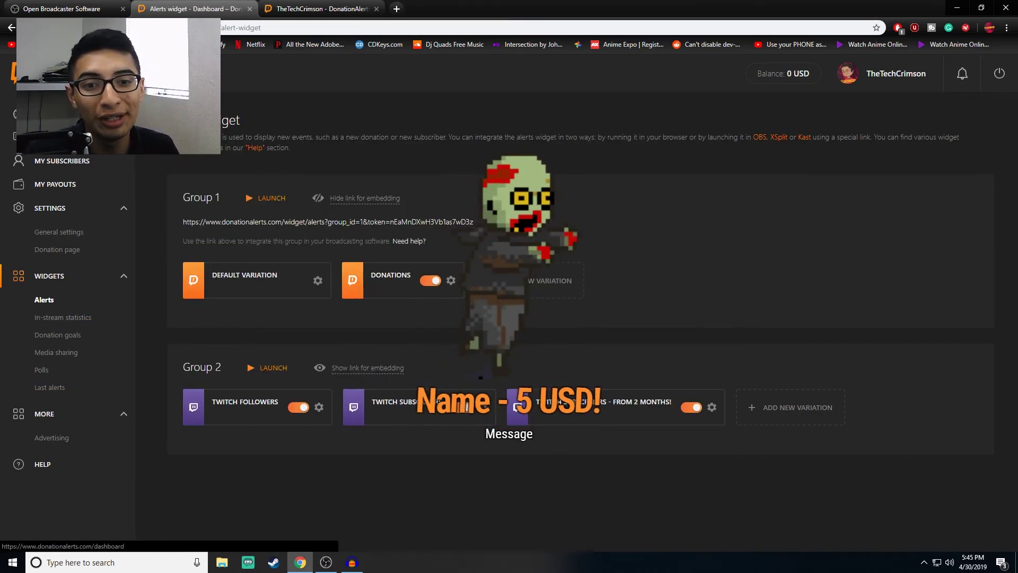
pyautogui.scroll(-3, 315, 241)
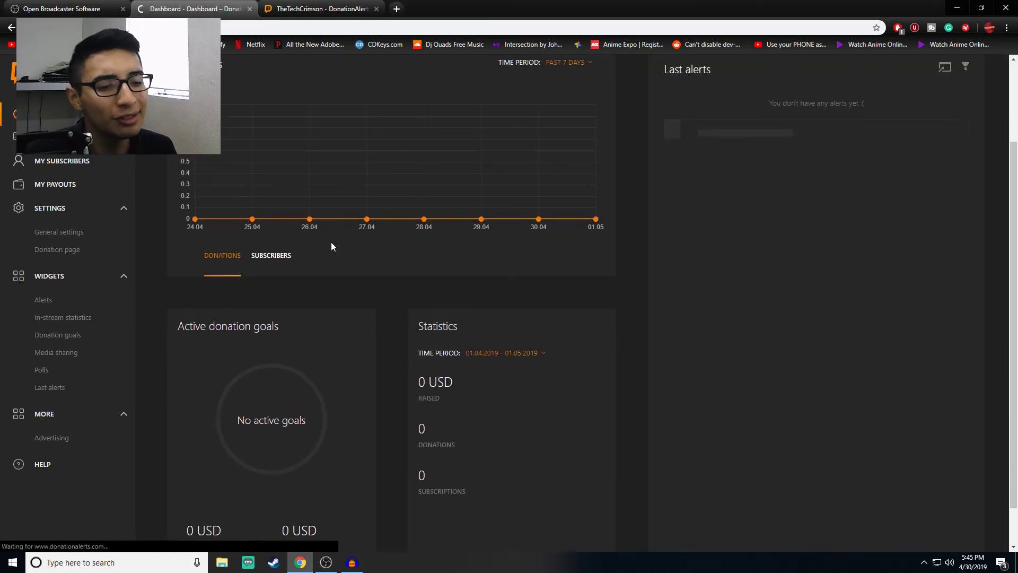
pyautogui.scroll(-1, 337, 265)
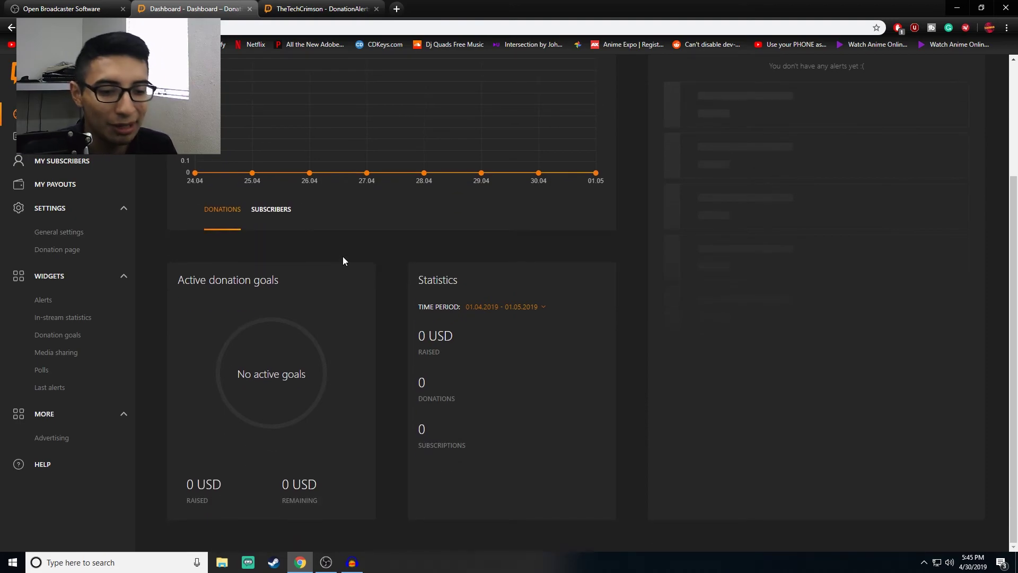
pyautogui.scroll(1, 324, 276)
pyautogui.scroll(2, 294, 257)
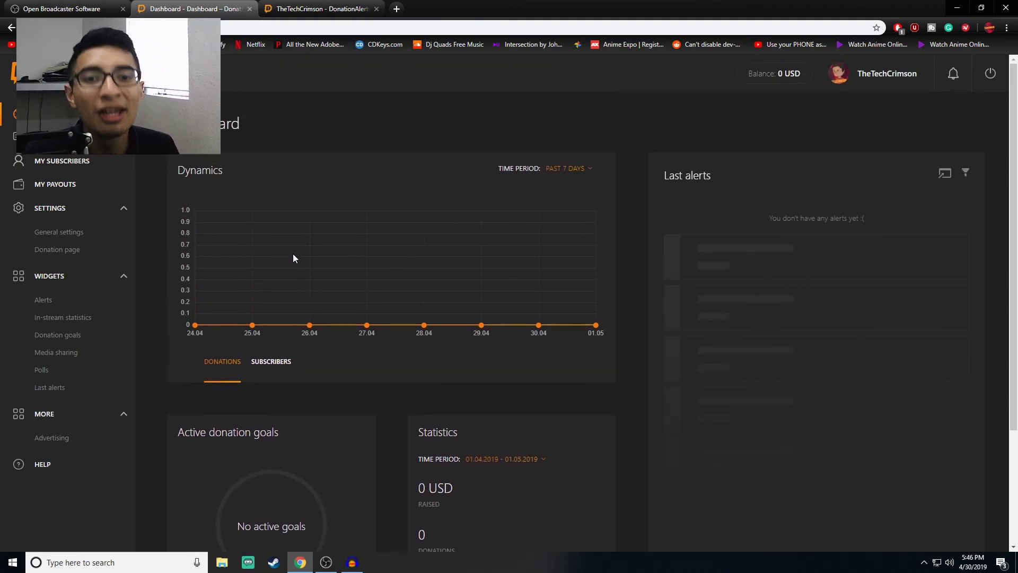